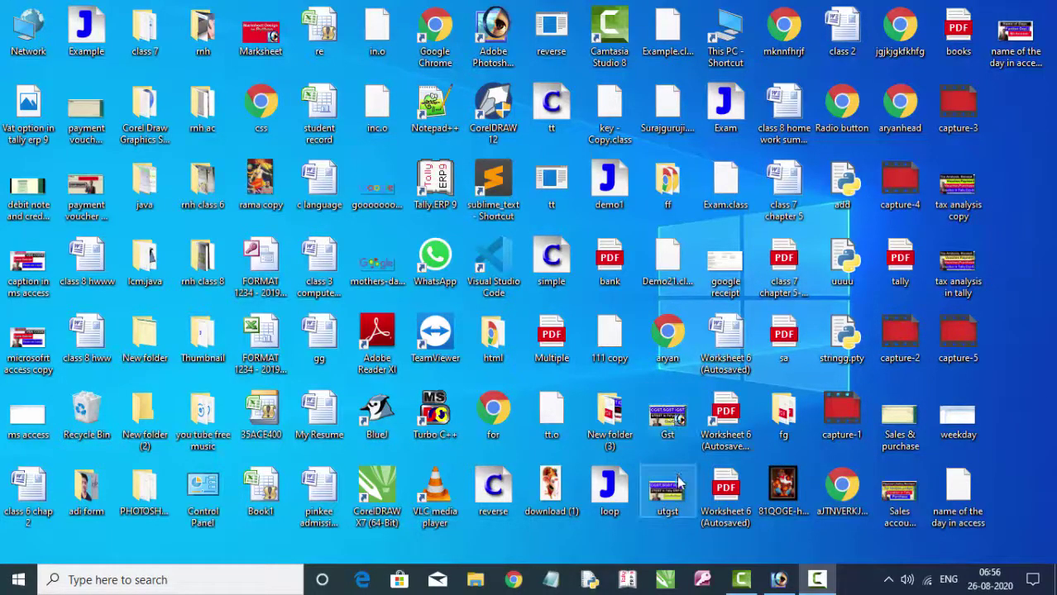
Step: Launch Microsoft Access 2007 from the taskbar to reach its Getting Started page
click(701, 577)
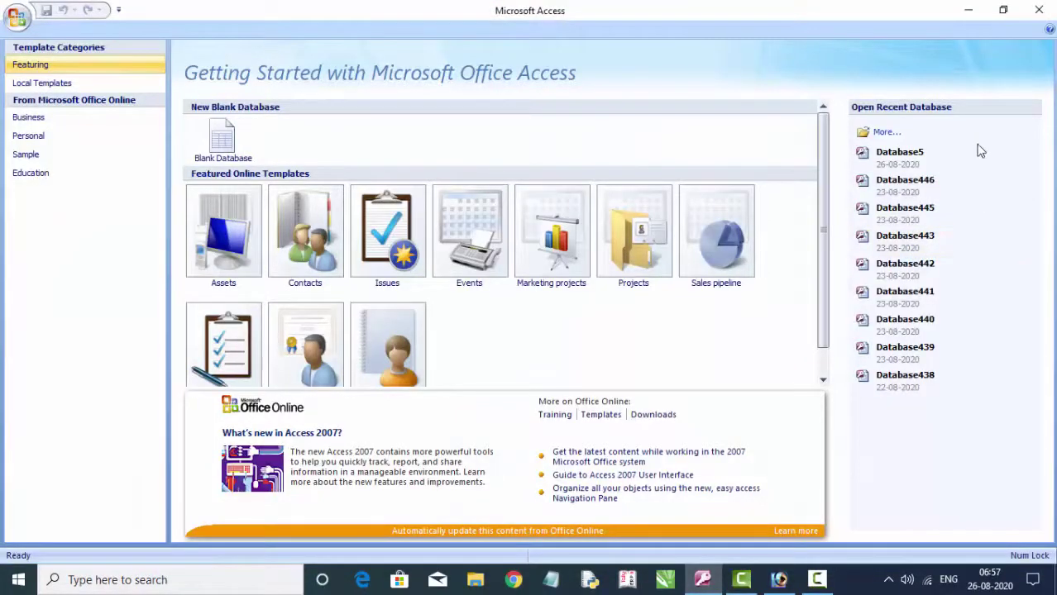
Step: Open the recent database Database5 and display the Weekday table
click(955, 155)
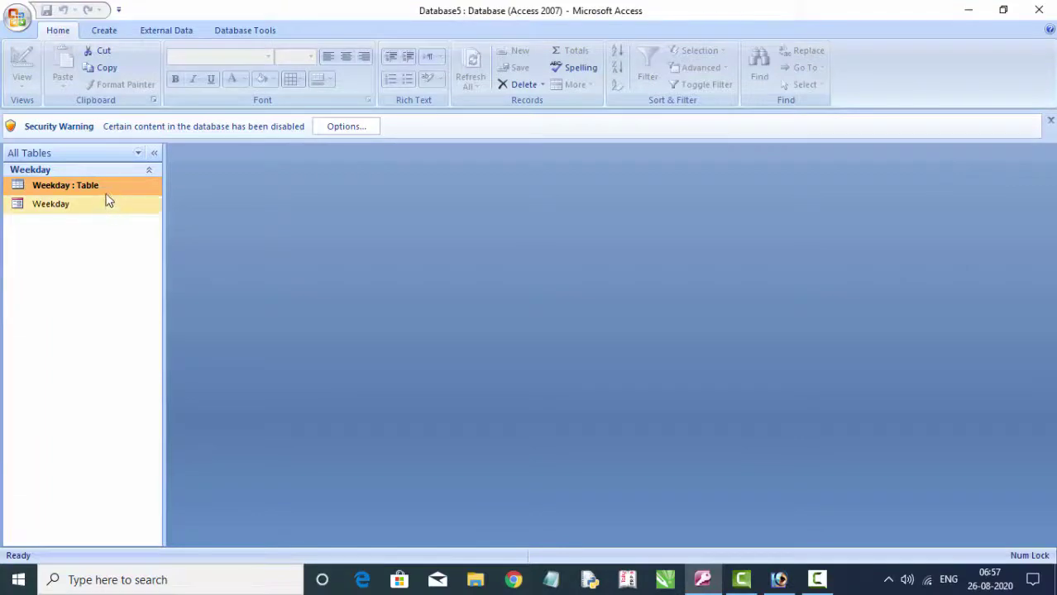
double_click(108, 192)
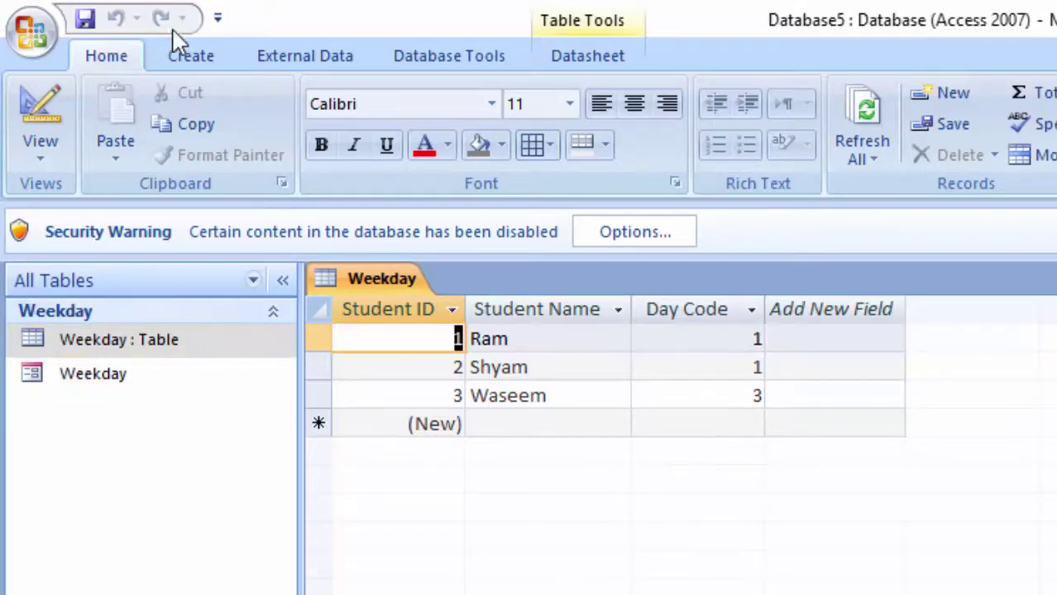
Step: Start a new query in Design view based on the Weekday table
click(188, 59)
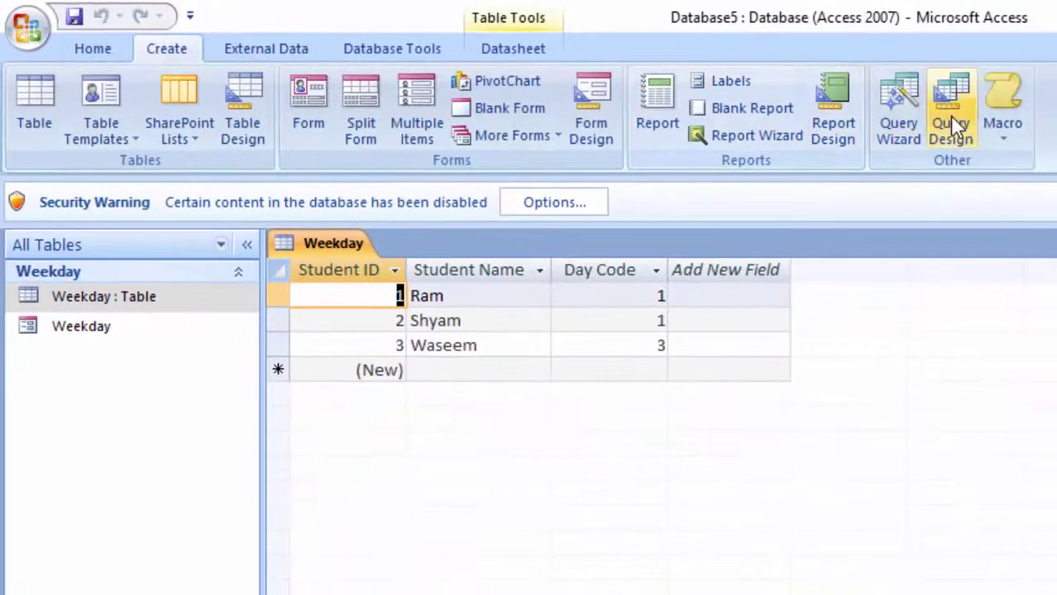
click(951, 112)
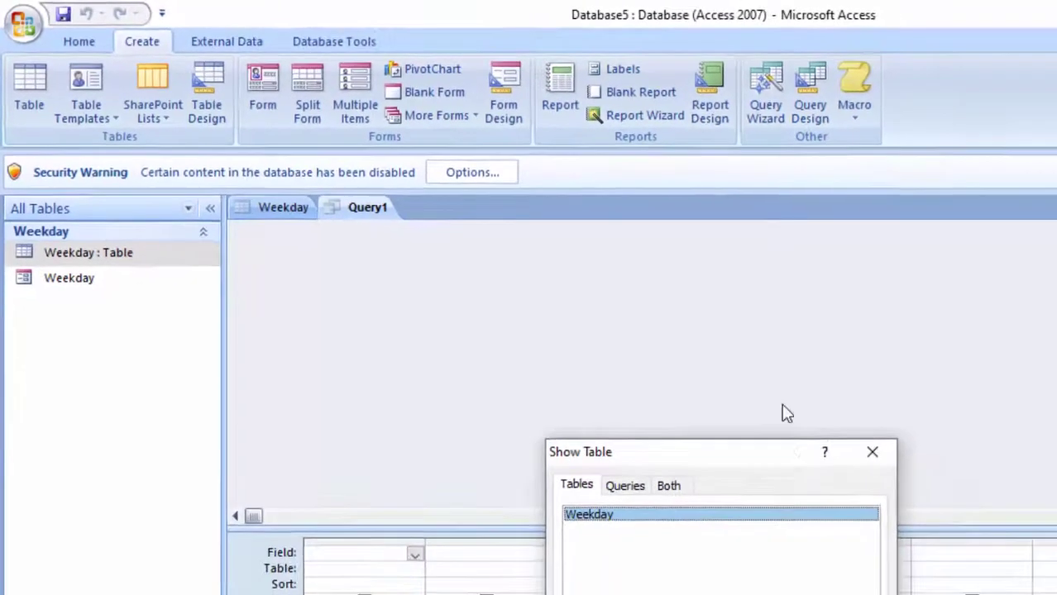
drag(922, 541, 731, 212)
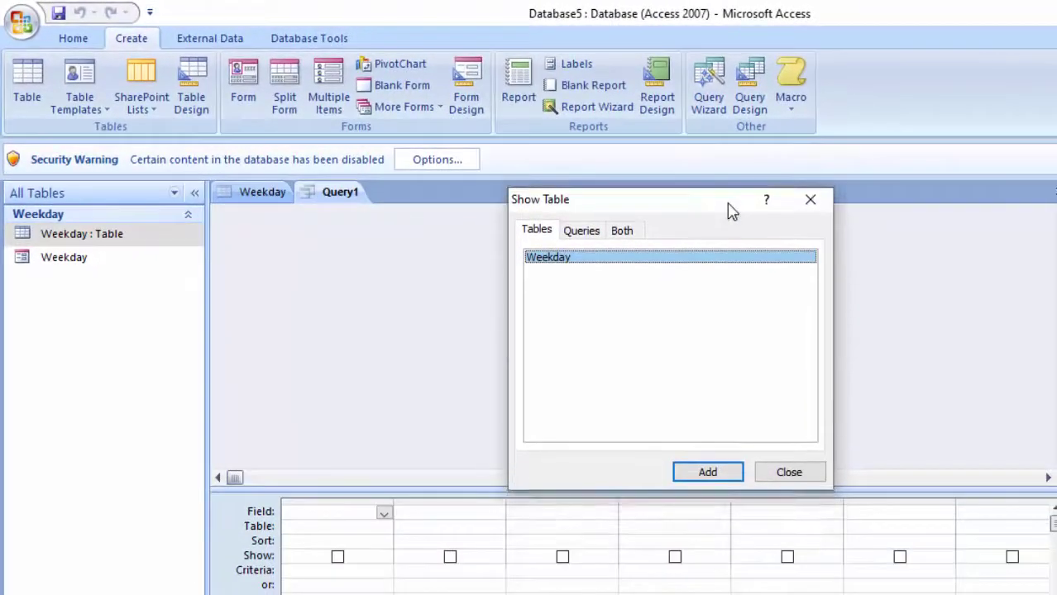
click(712, 472)
click(790, 470)
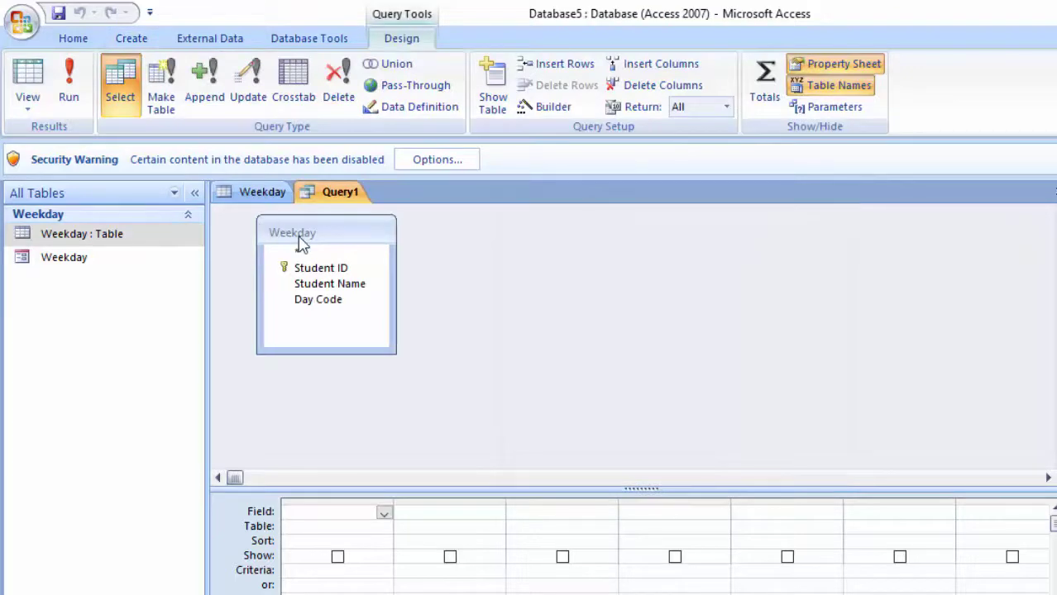
Step: Add all Weekday fields to the grid and enter 'Day Name:switch' in the fourth column
double_click(273, 235)
mouse_move(318, 277)
mouse_down()
mouse_move(334, 345)
mouse_move(319, 512)
mouse_up()
click(538, 432)
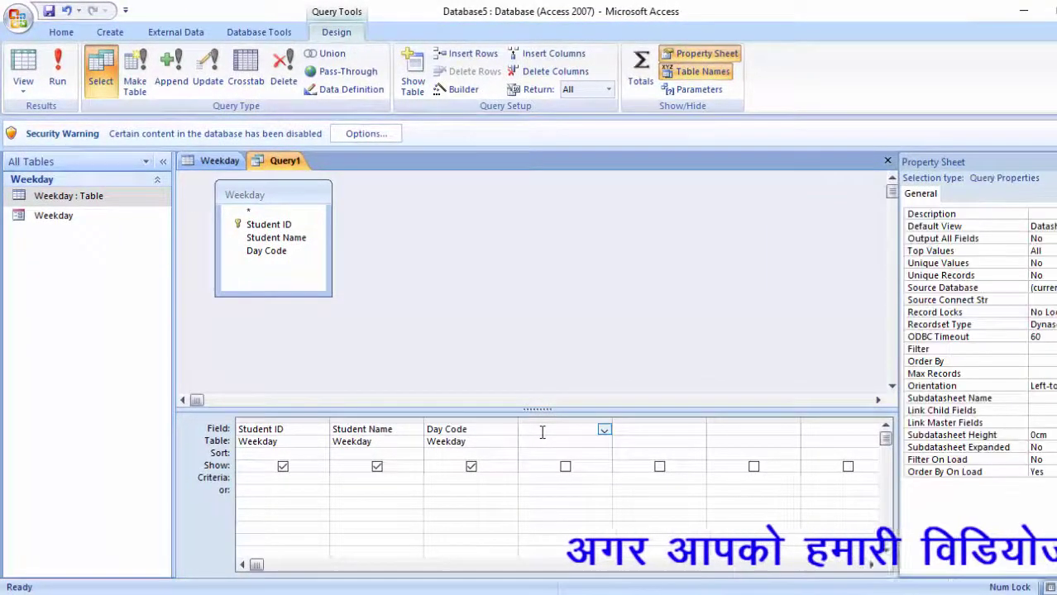
text(Day )
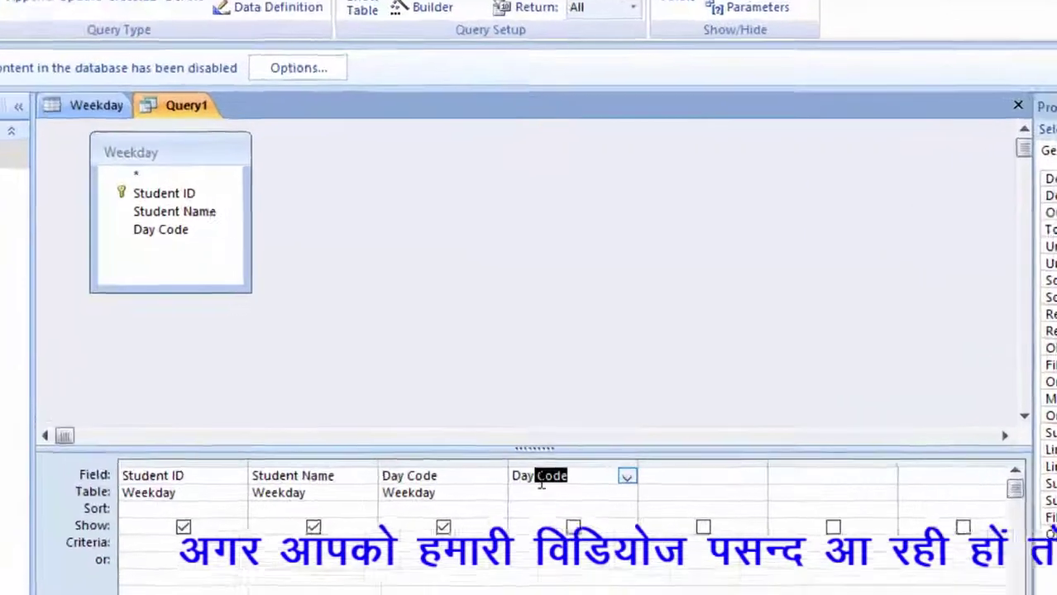
text(Na)
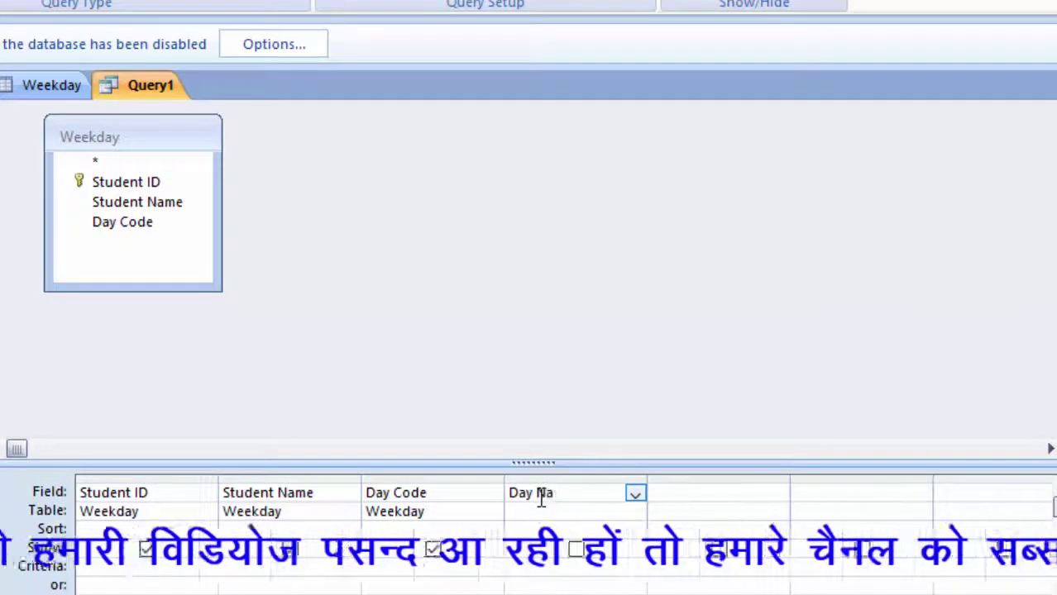
text(me)
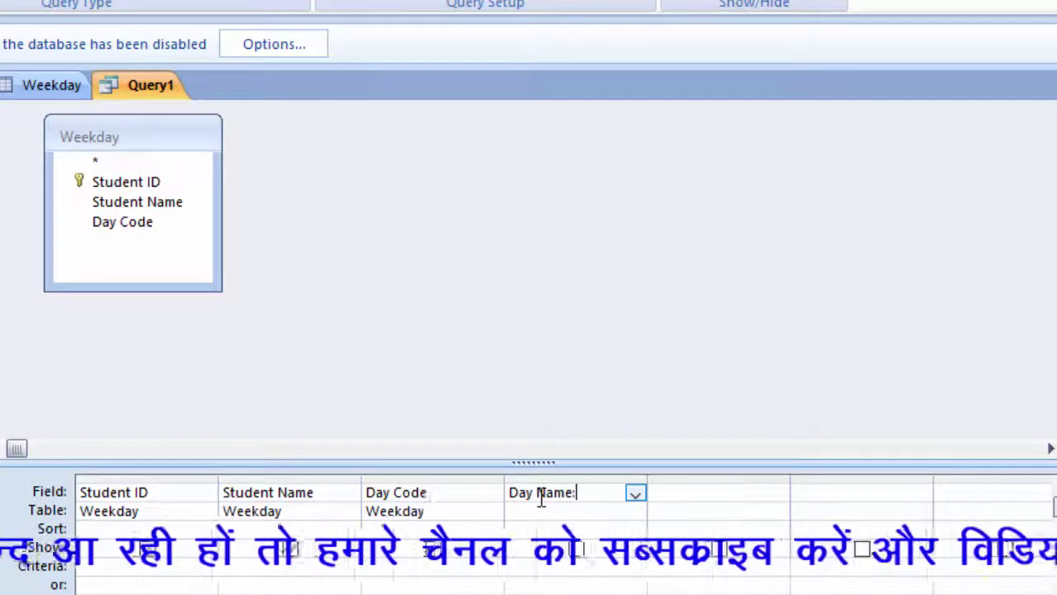
text(:)
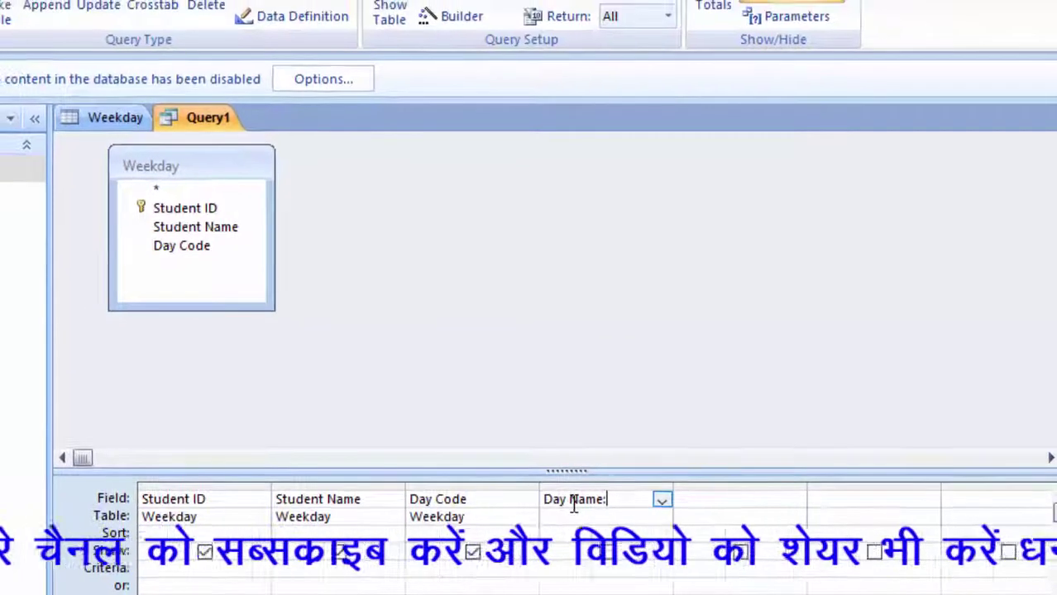
text(sw)
text(i)
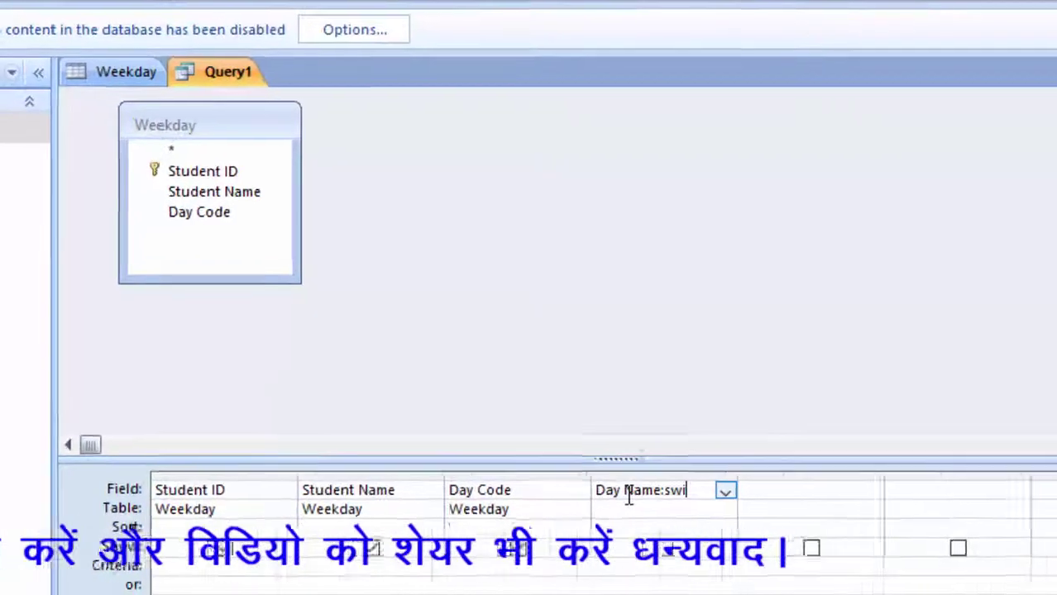
text(tch)
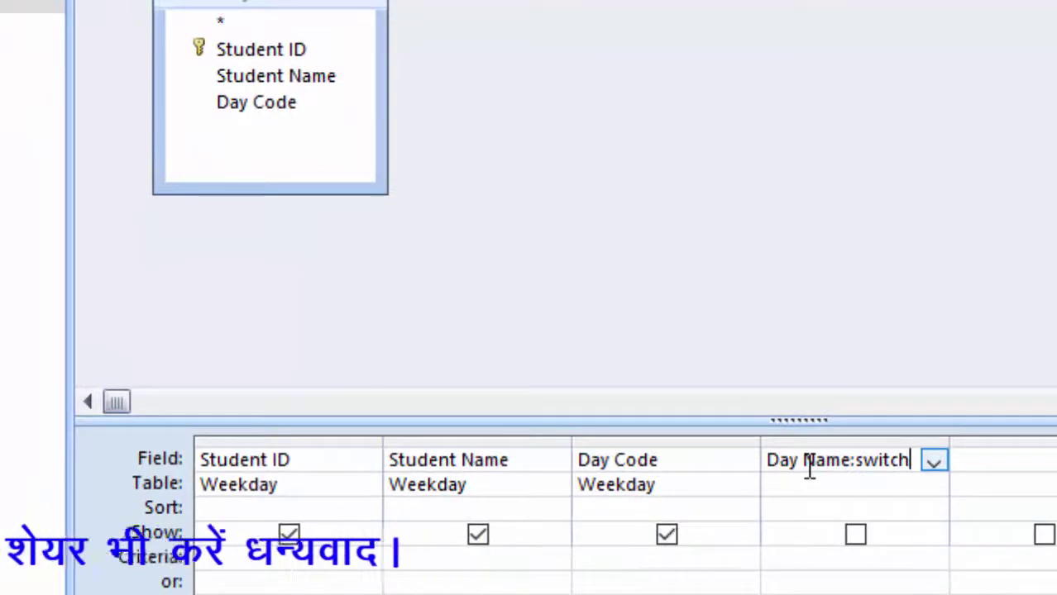
Step: Open the Day Name expression in the Zoom box and set its font to 16 point
right_click(907, 465)
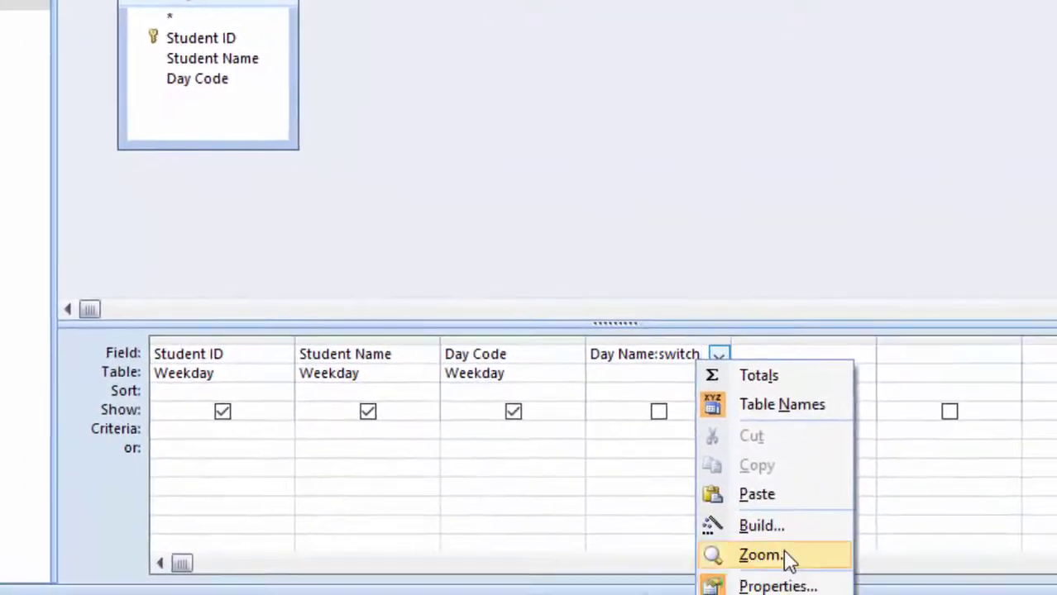
click(787, 559)
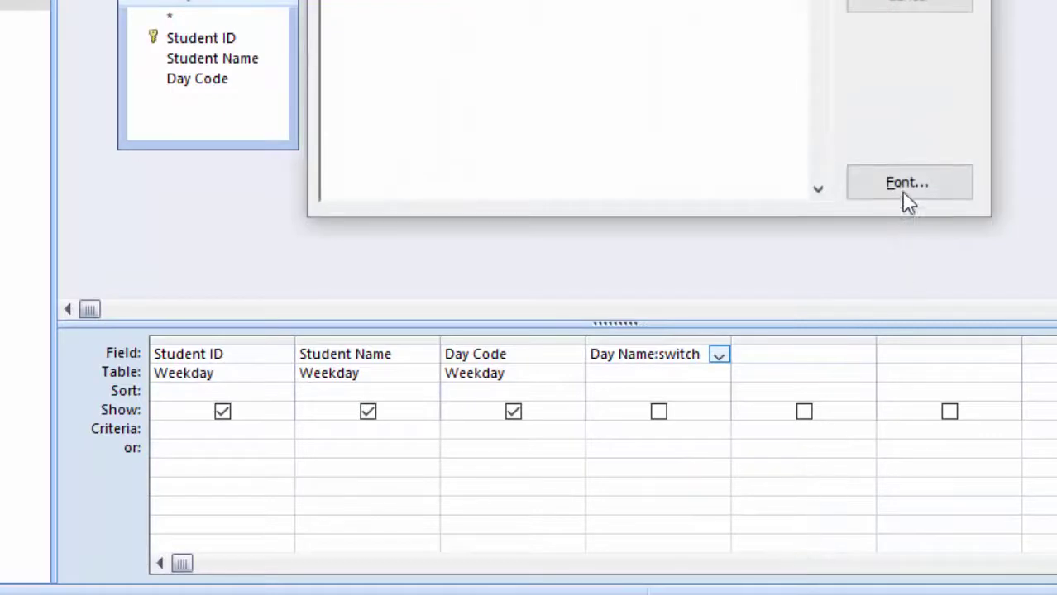
click(927, 189)
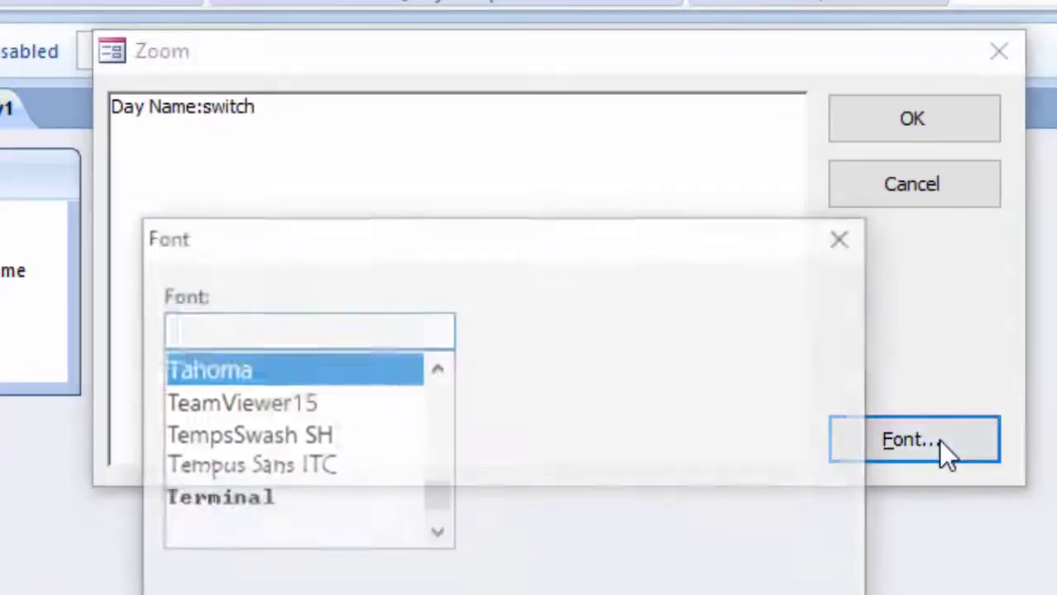
click(759, 518)
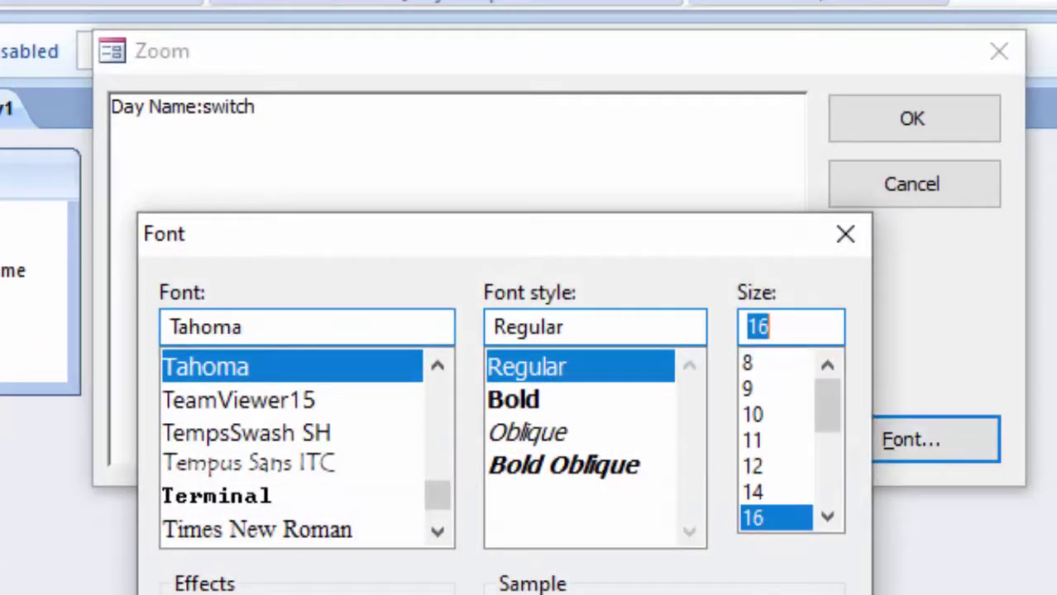
key(Return)
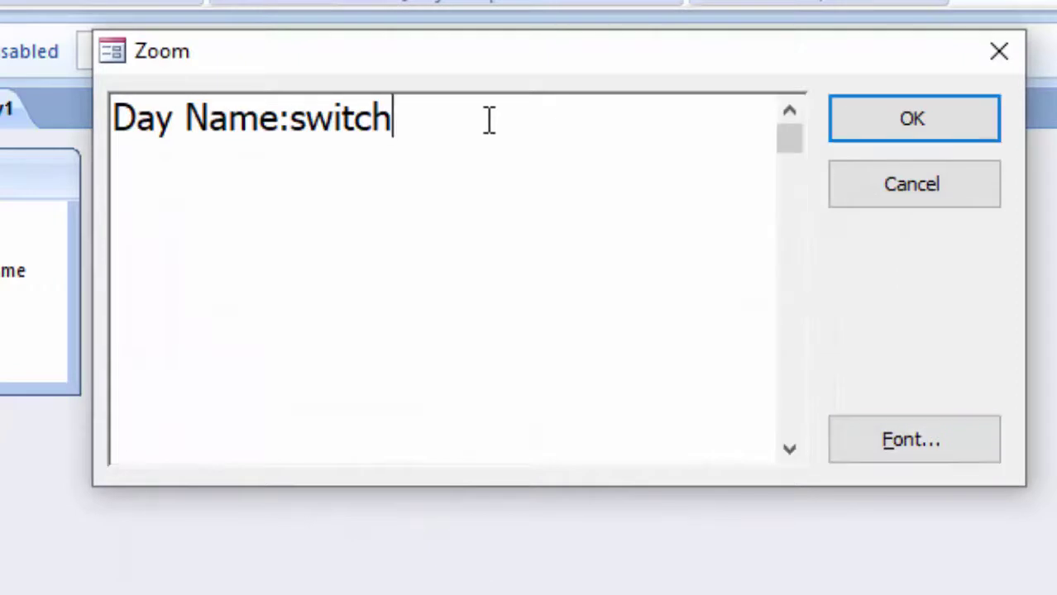
Step: Complete the Switch expression mapping Day Code 1–7 to Sun, Mon, Tues, Wed, Thur, Friday, Sat
text(()
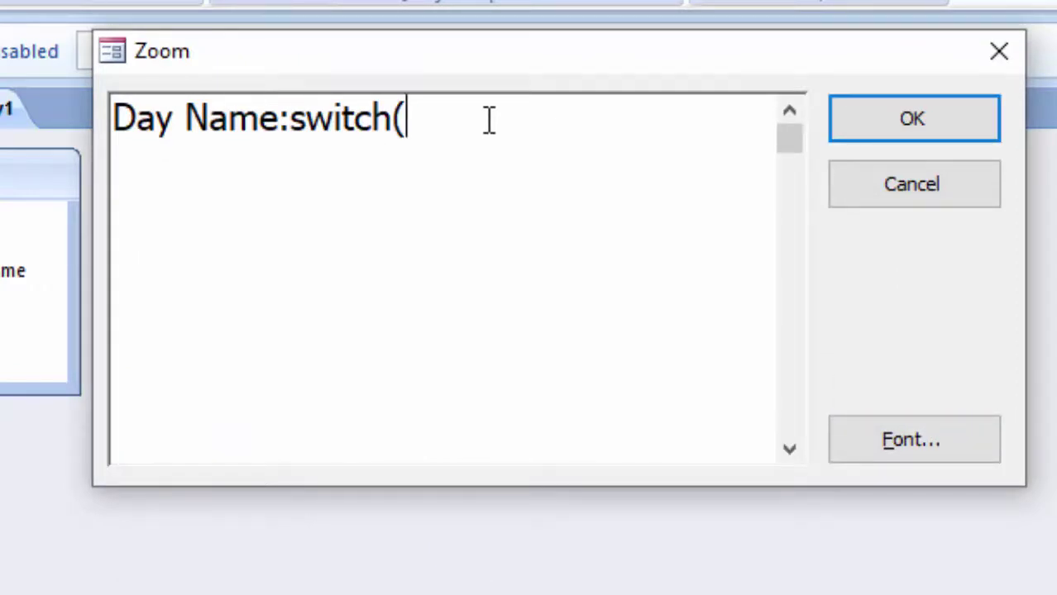
text([D)
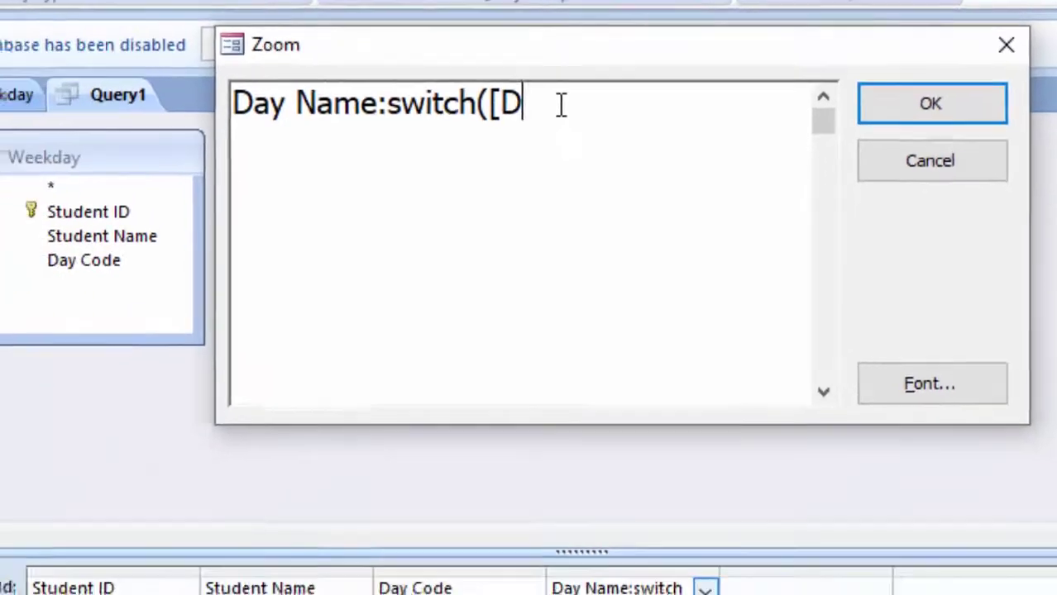
text(ay C)
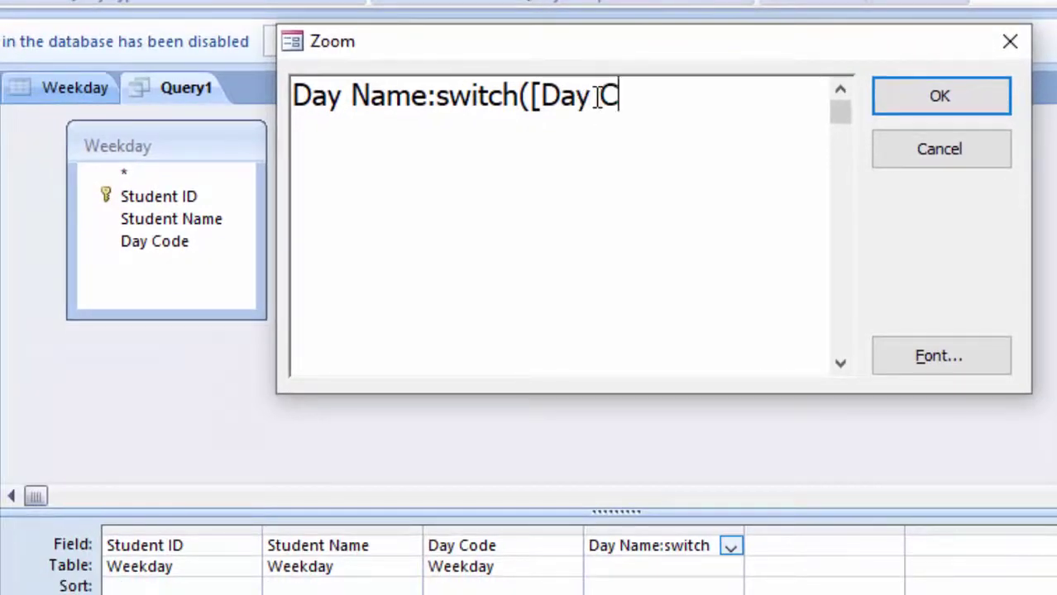
text(ode)
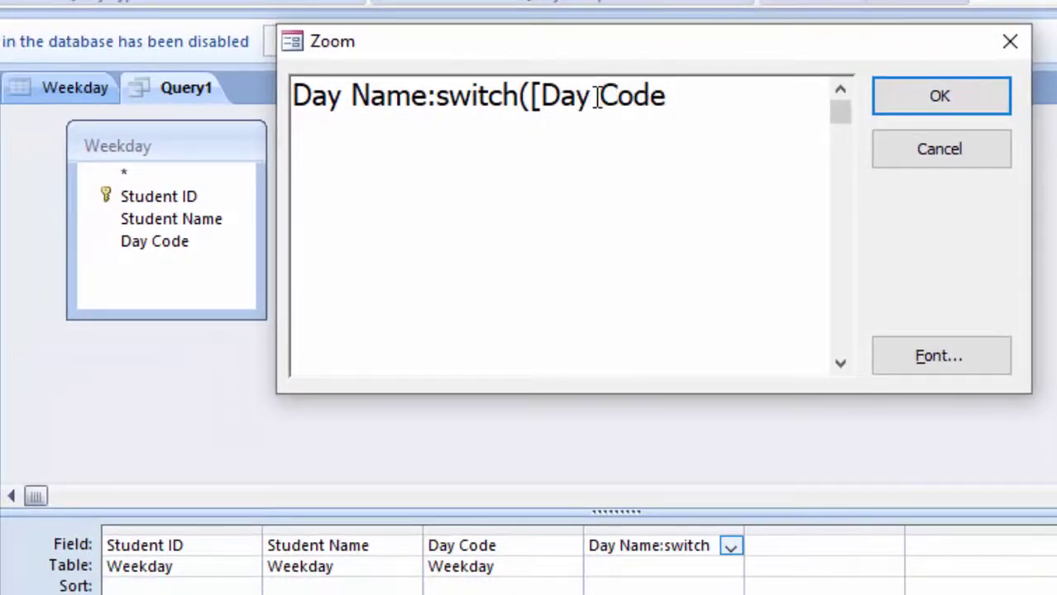
text(=)
key(BackSpace)
text(]=1,)
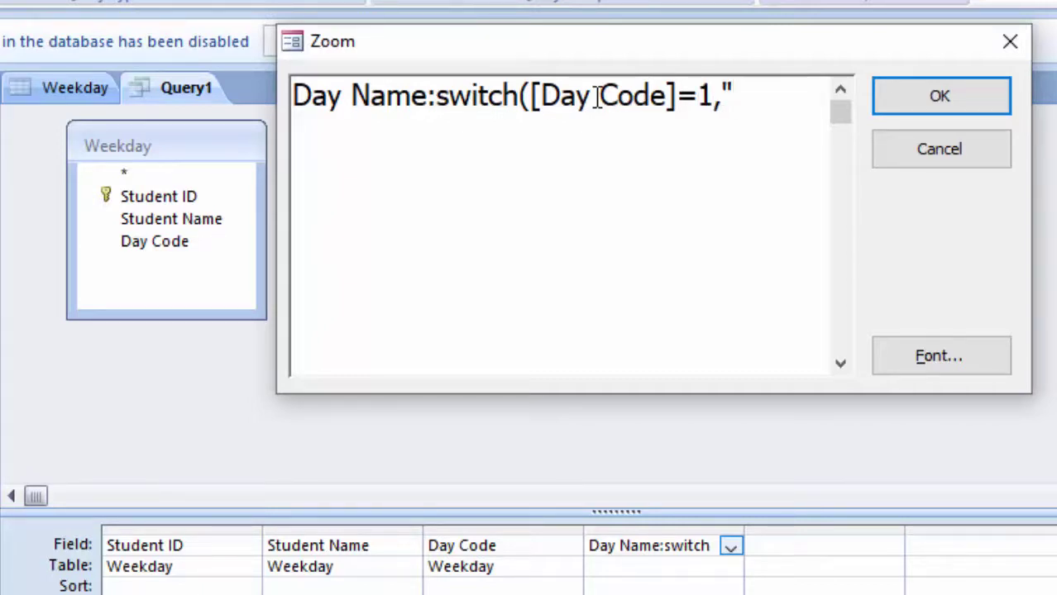
text(Sun",)
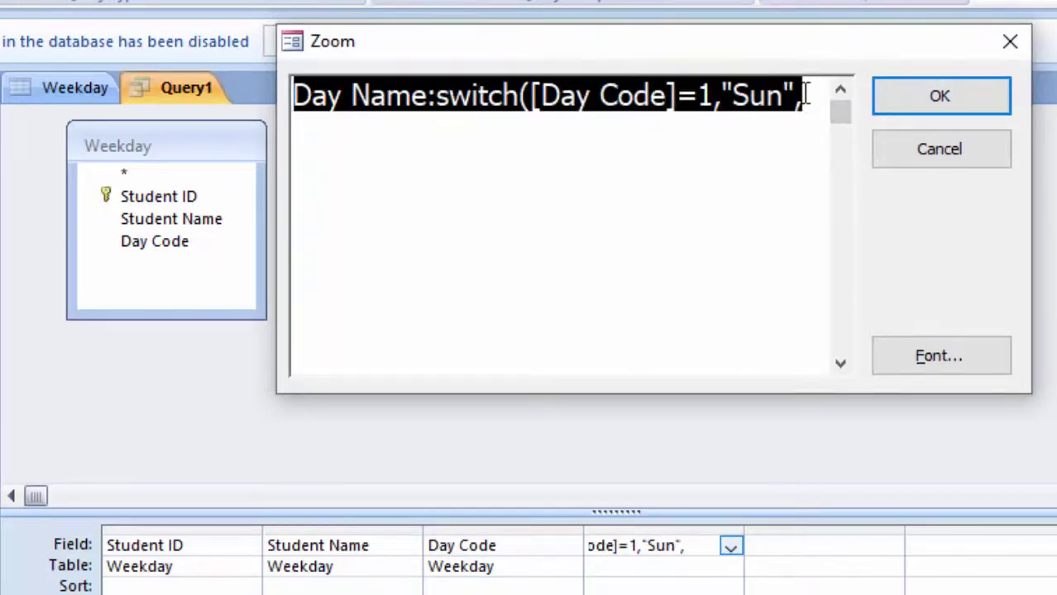
click(806, 94)
text([)
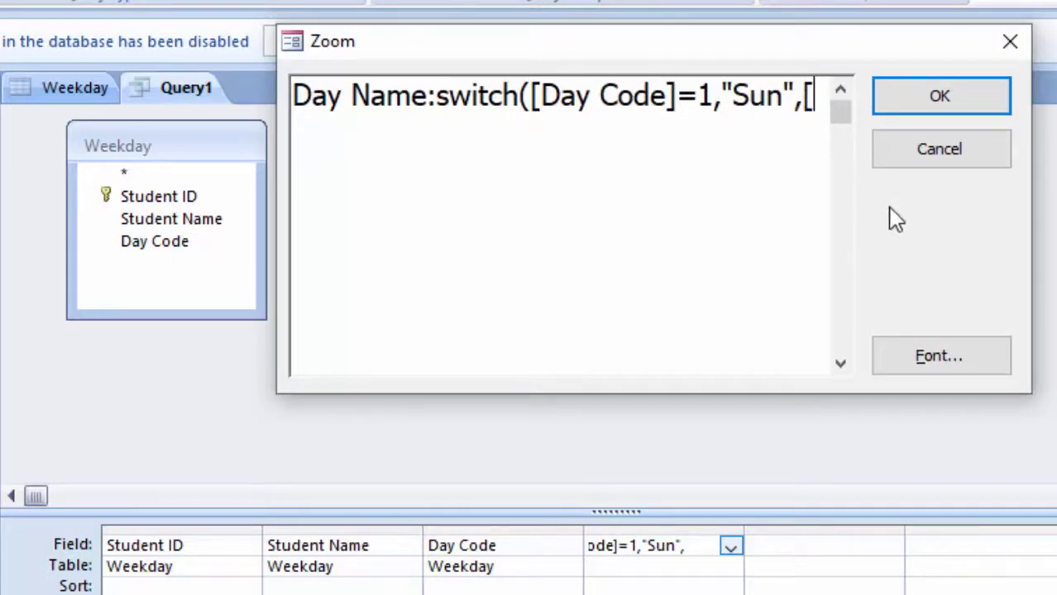
text(Day )
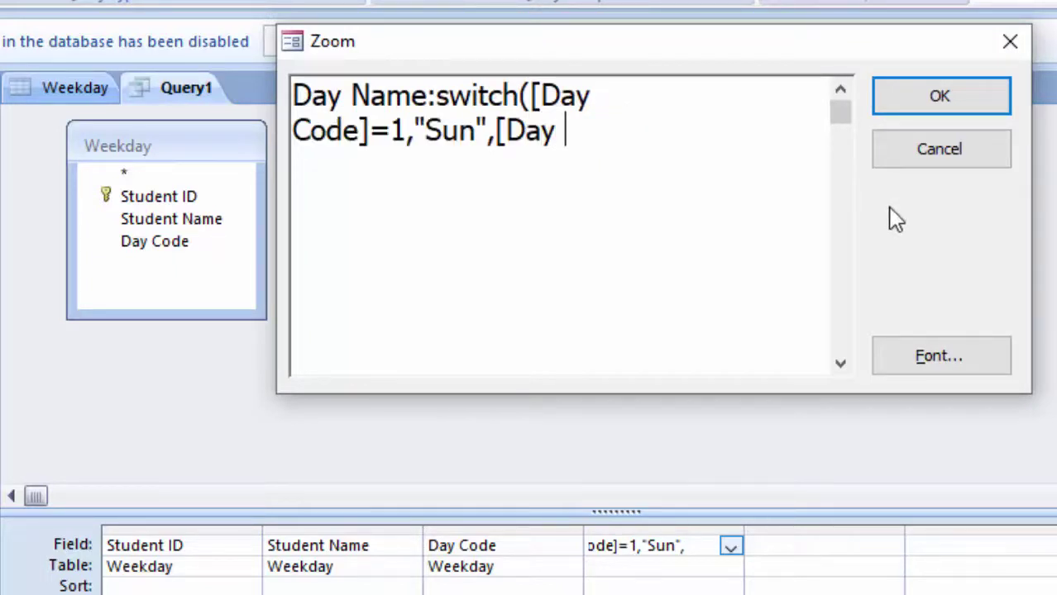
text(Code)
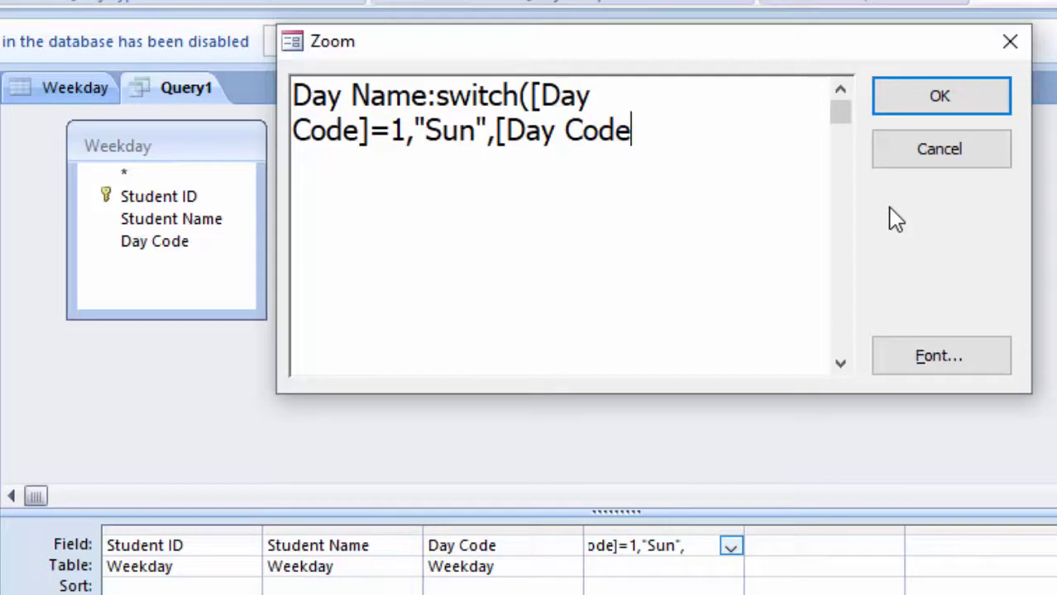
text(]=2,")
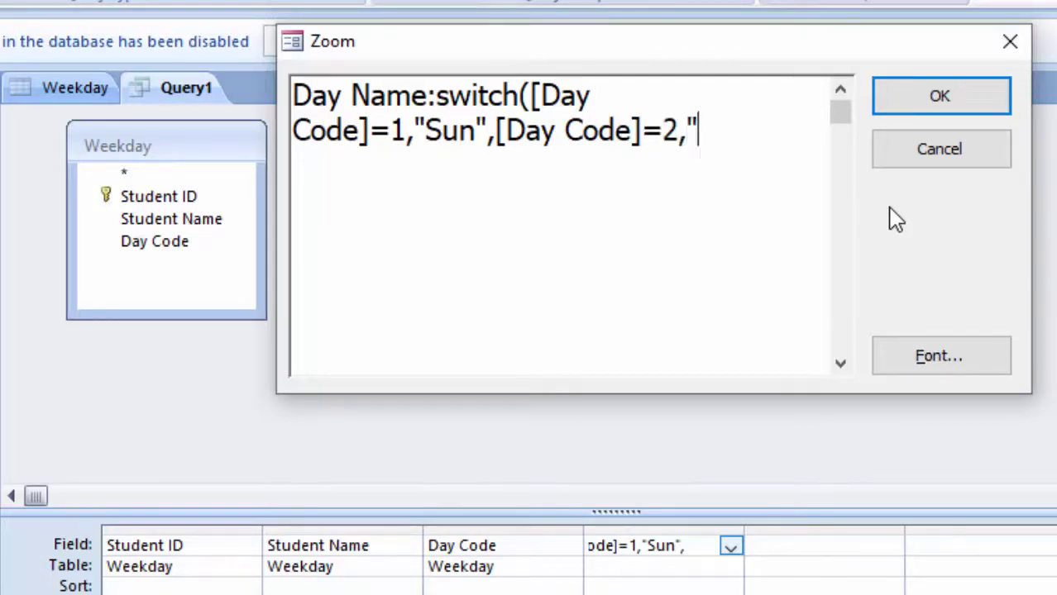
text(Mon")
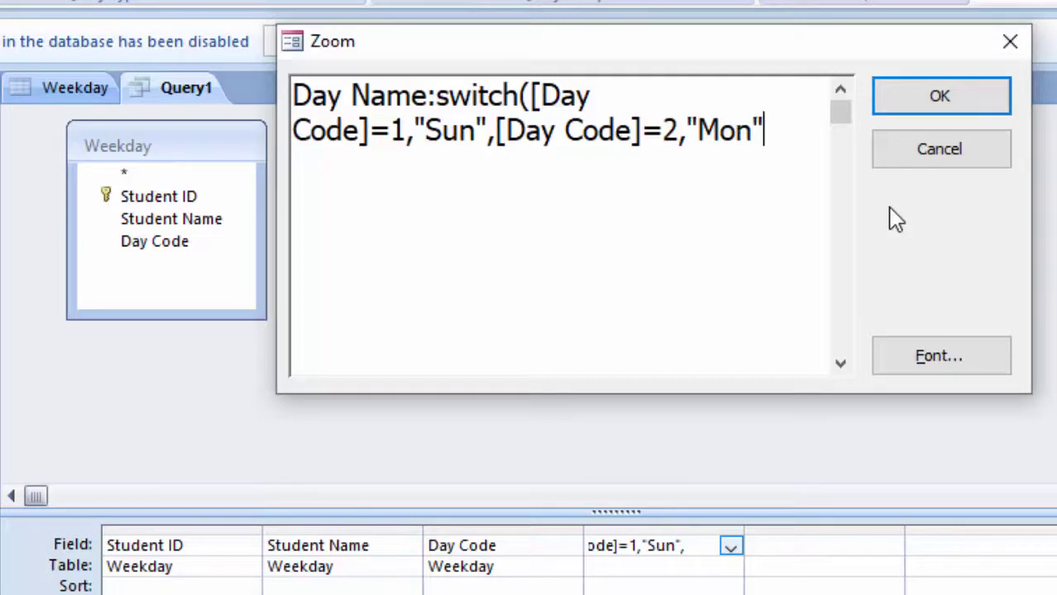
text(,)
text([Day)
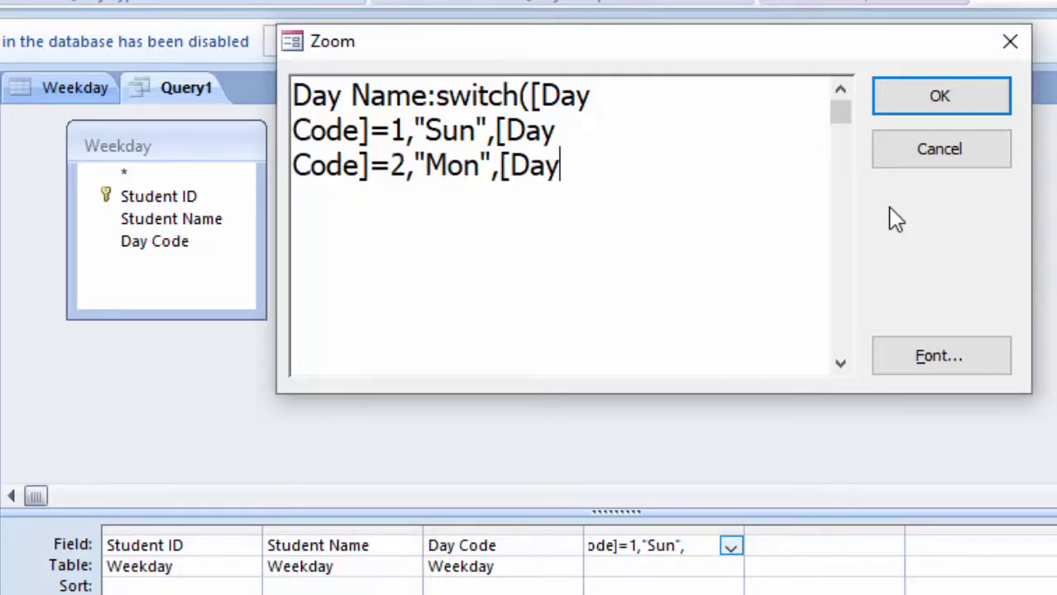
text(C)
text(ode])
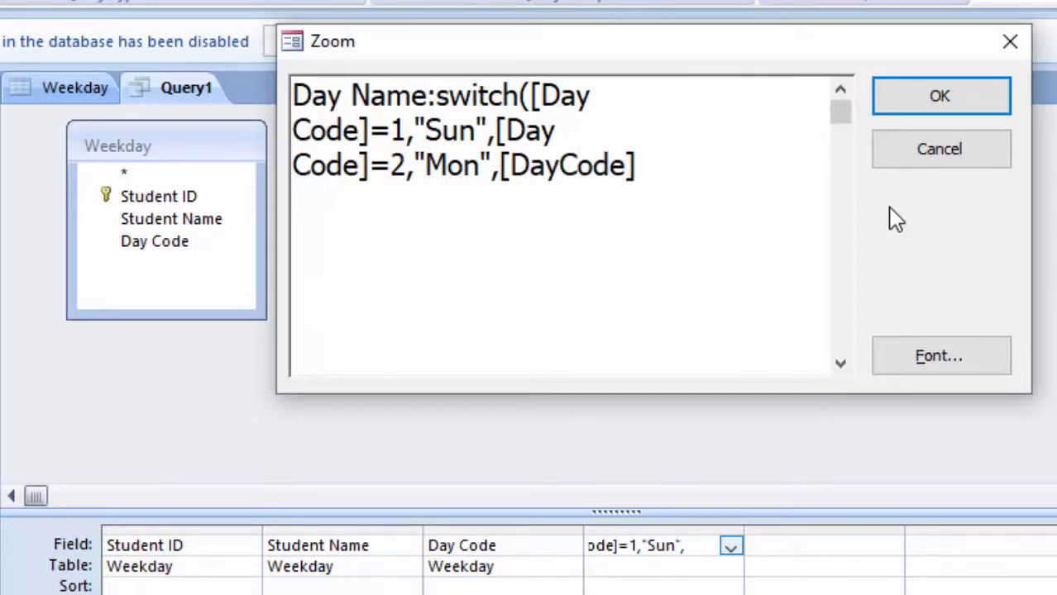
text(=)
text(3,")
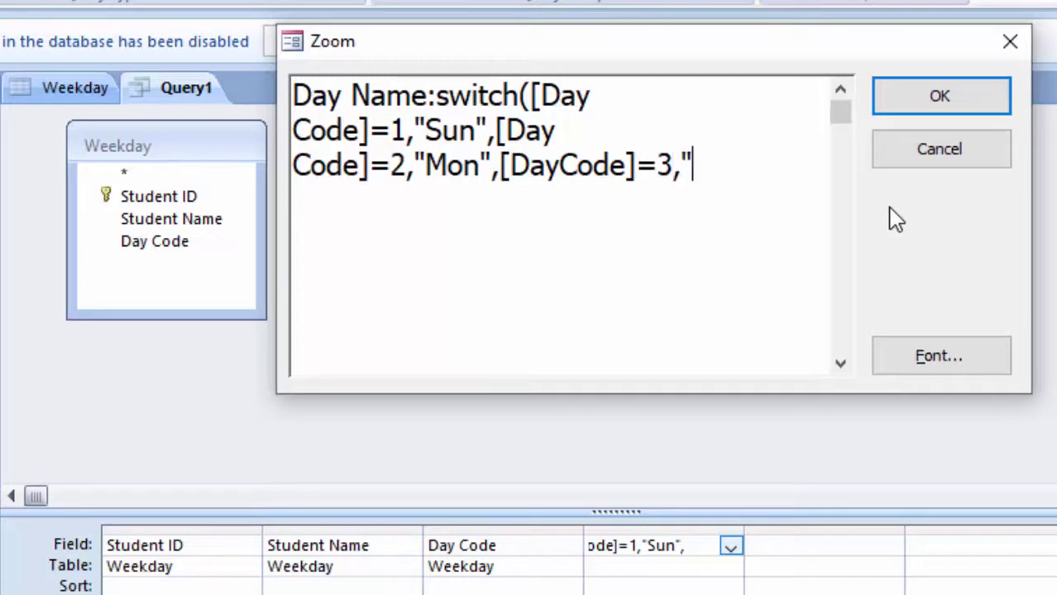
text(Tue)
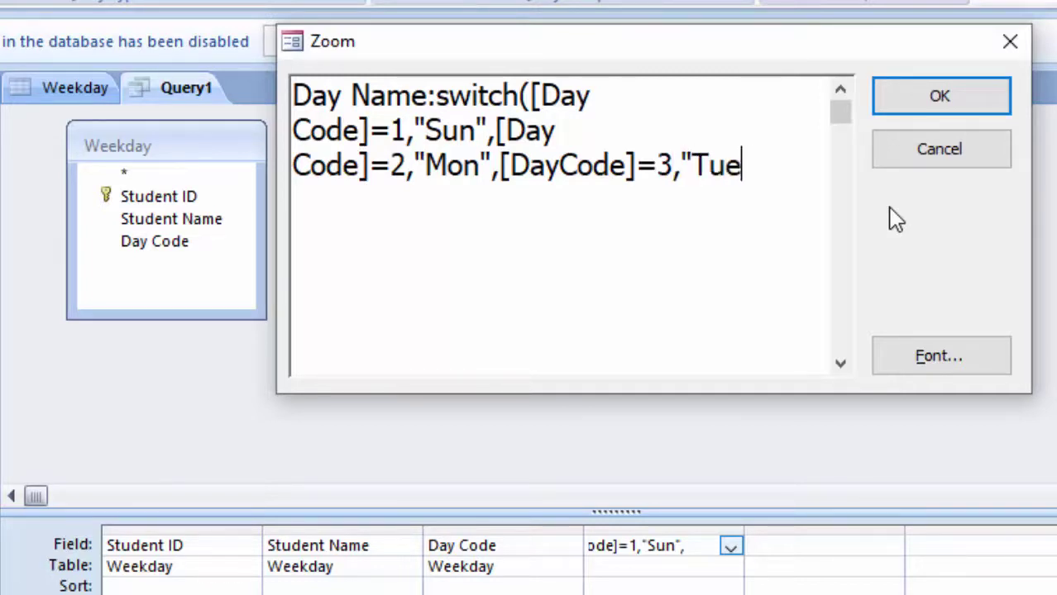
text(s")
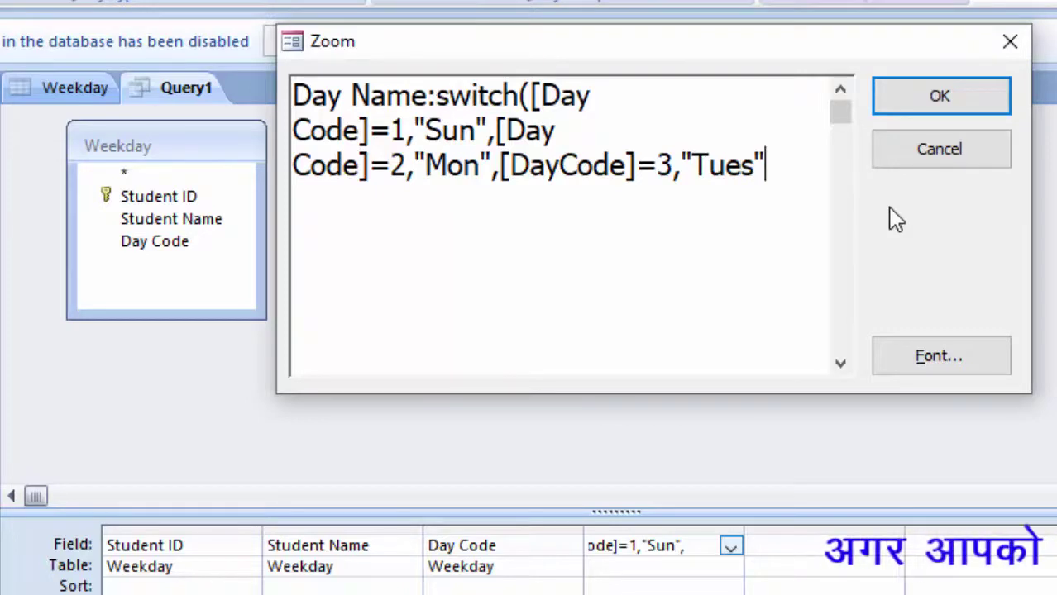
text(,[)
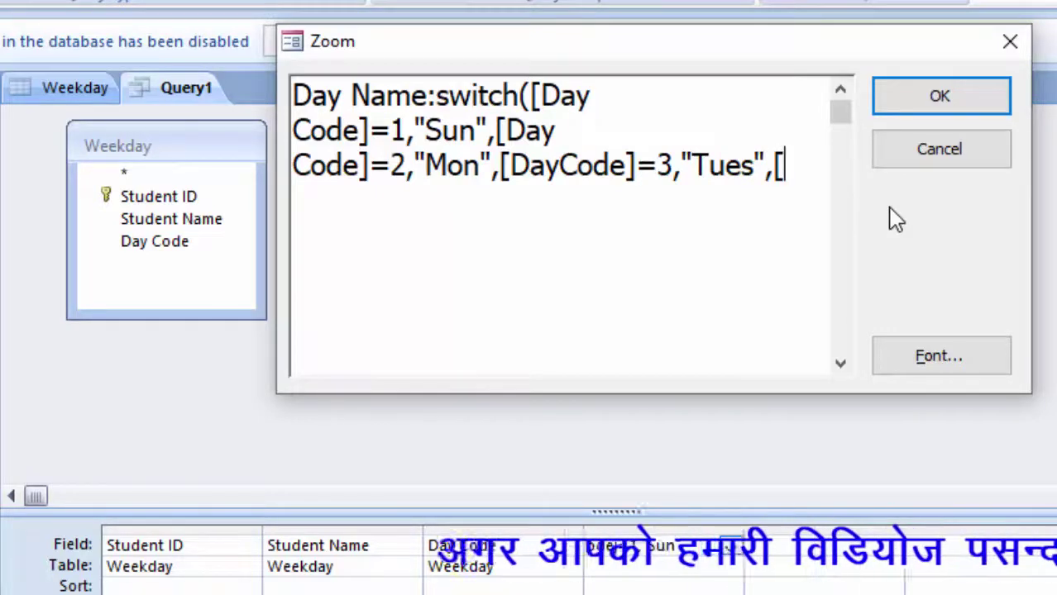
text(Day )
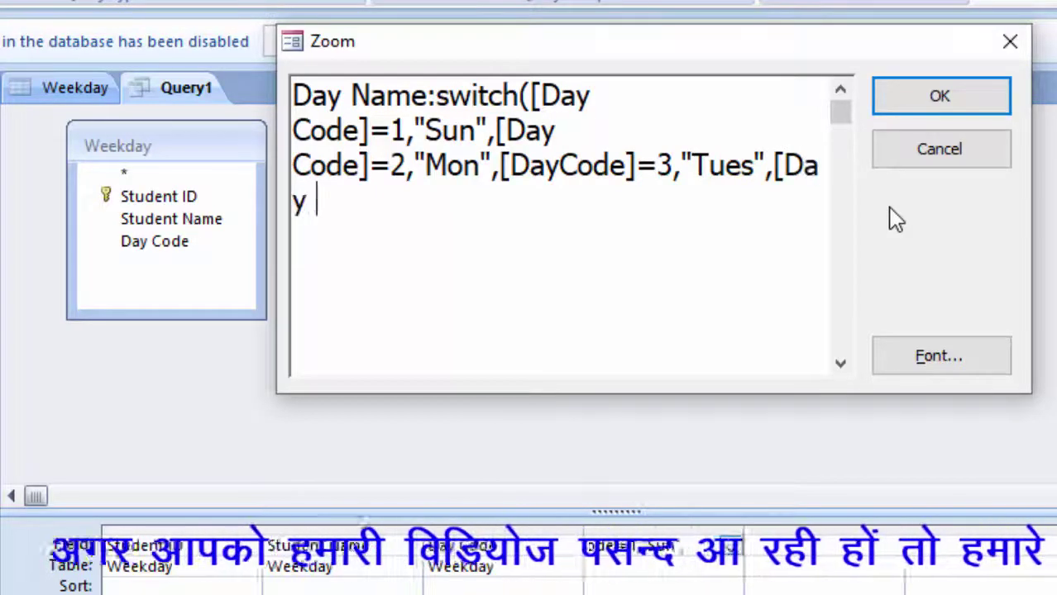
text(Cod)
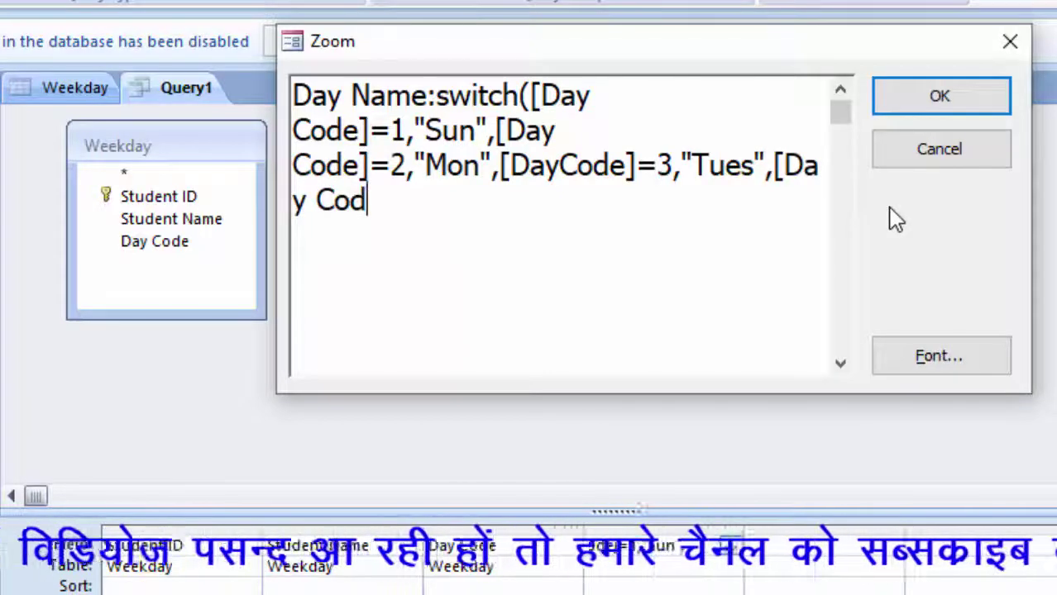
text(e]=)
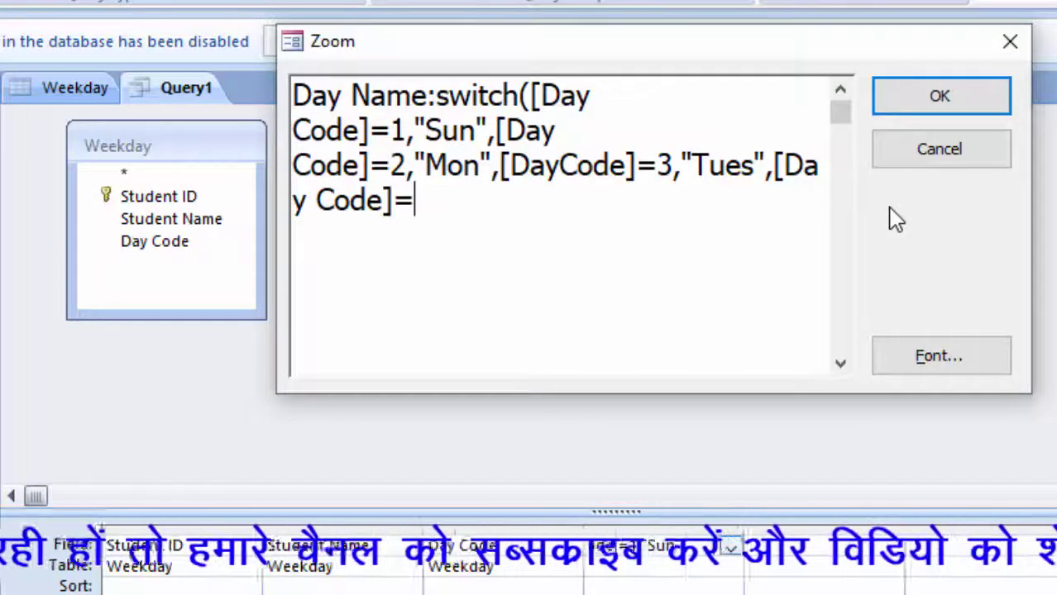
text(4,")
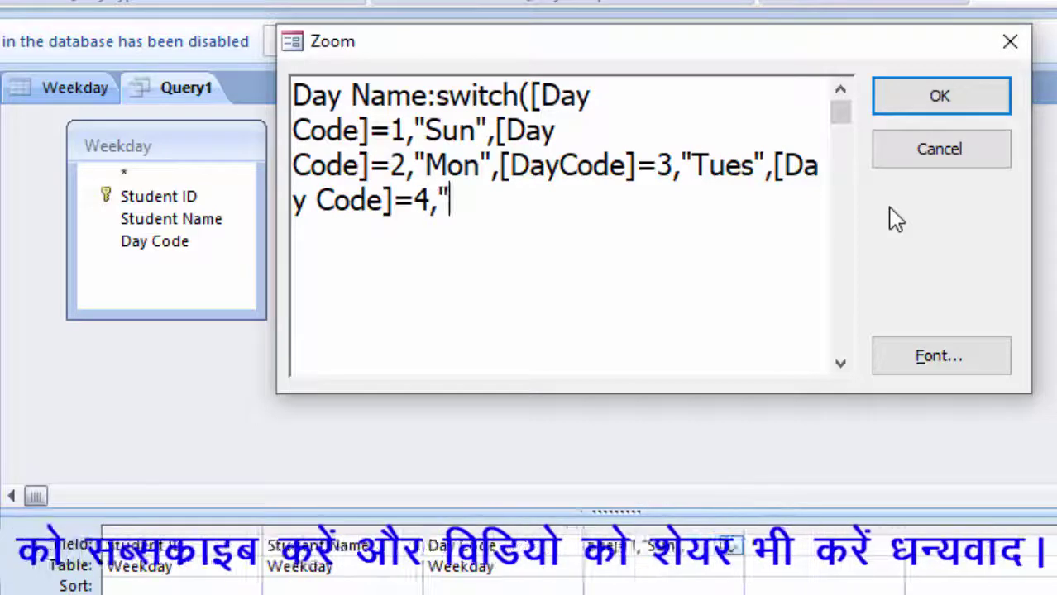
text(W)
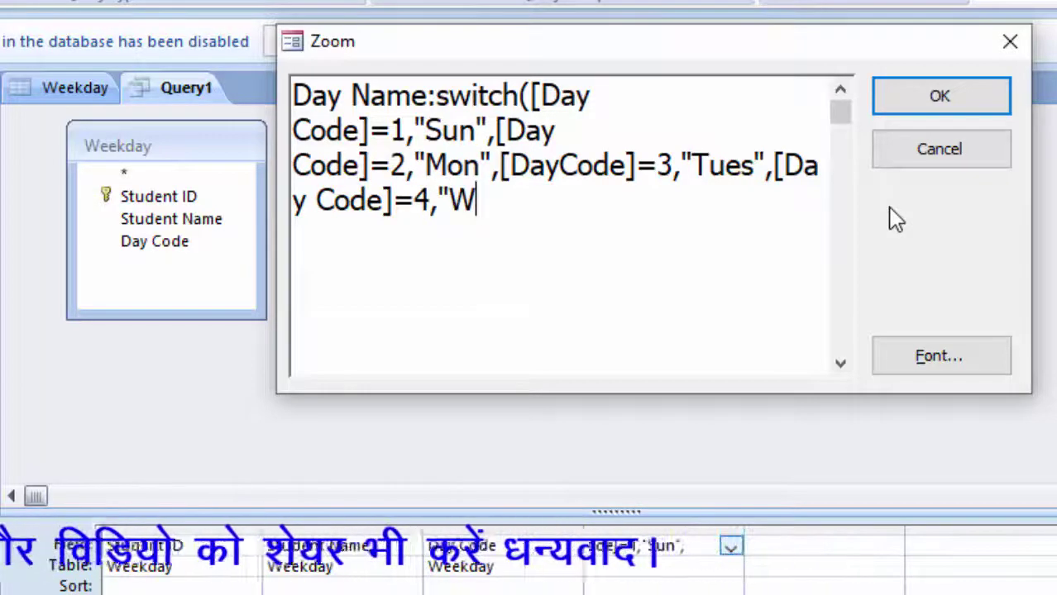
text(ed",)
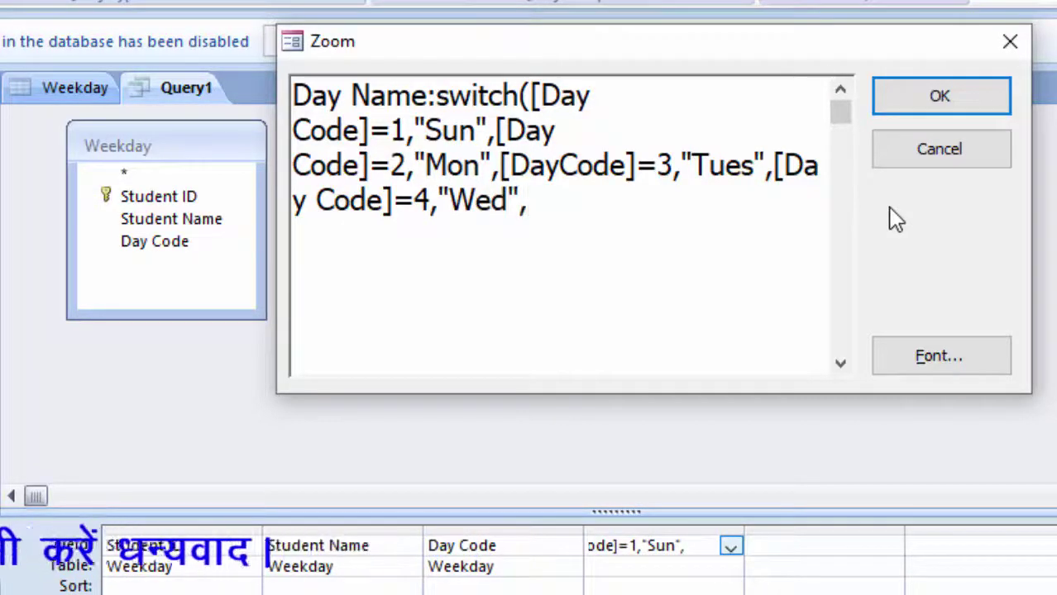
text([Da)
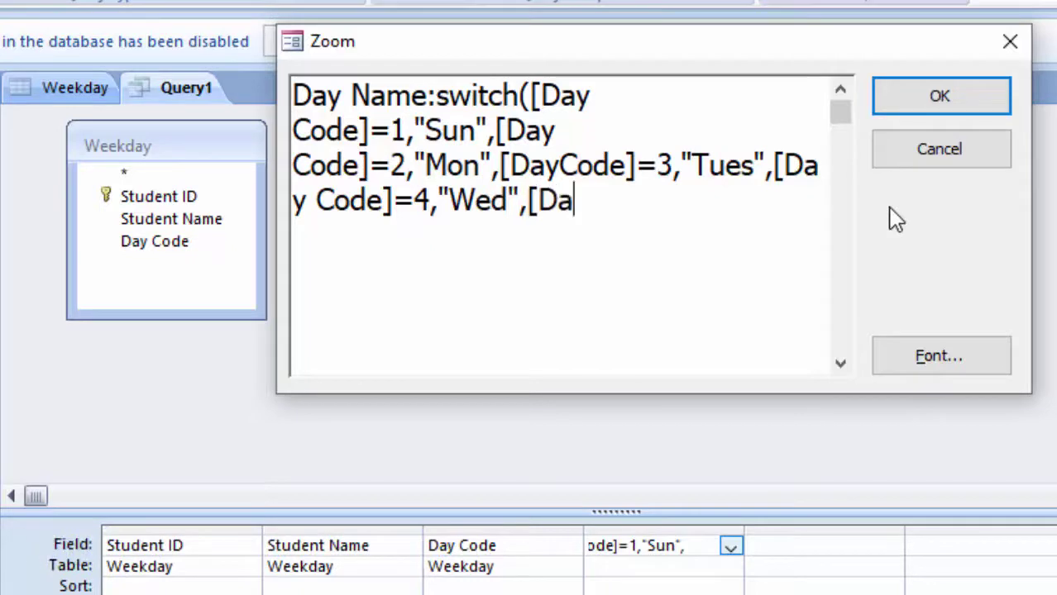
text(yCo)
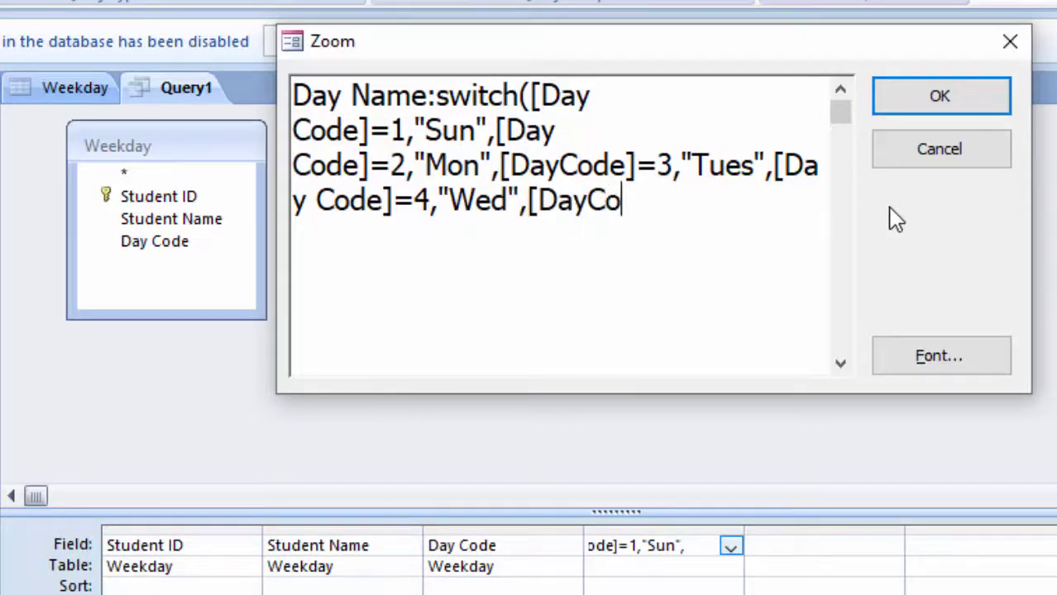
text(de])
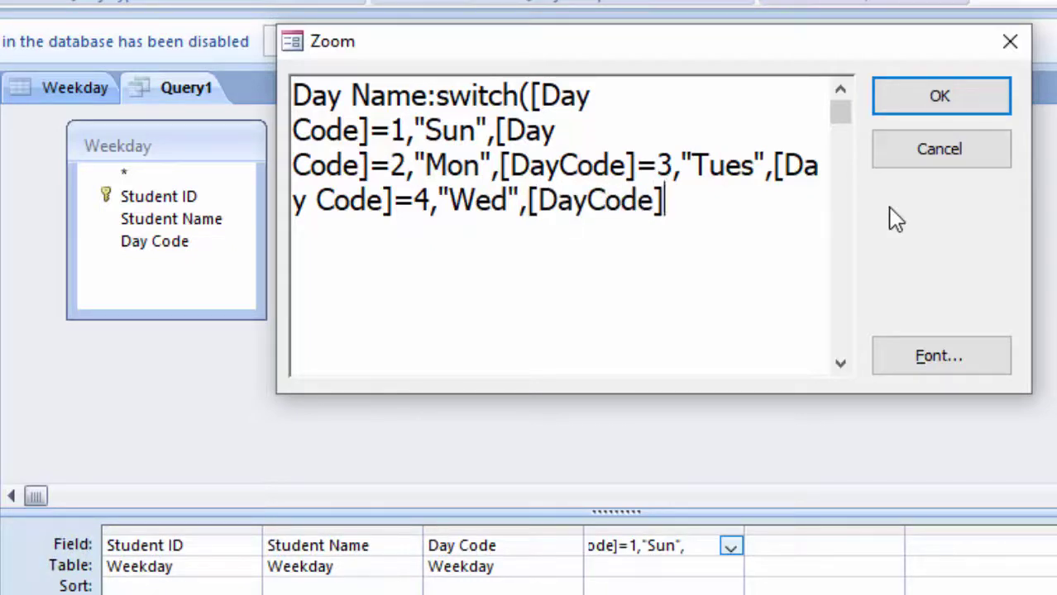
text(=)
text(5,)
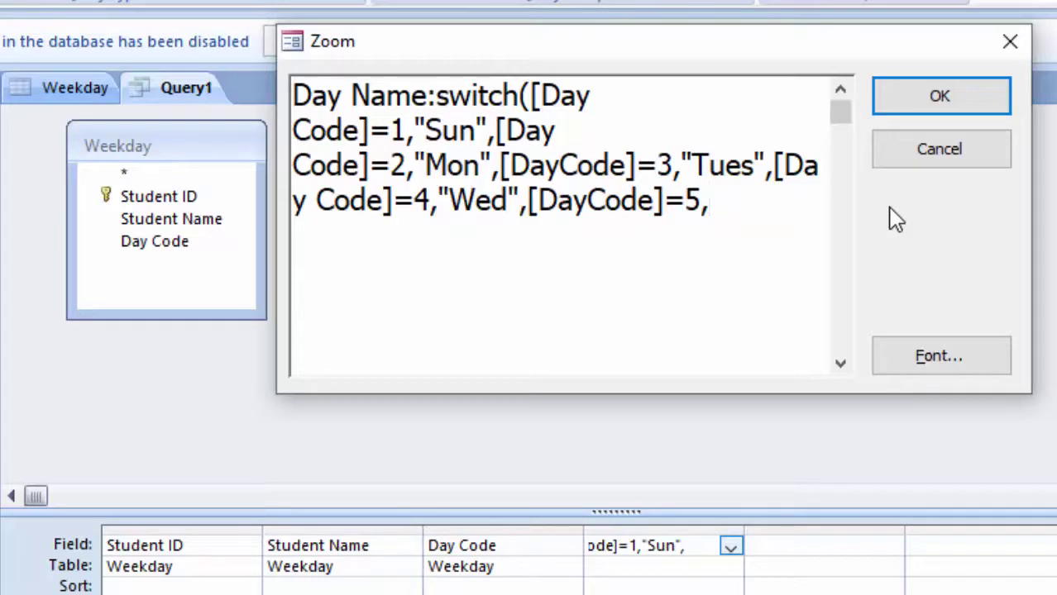
text(")
text(Thu)
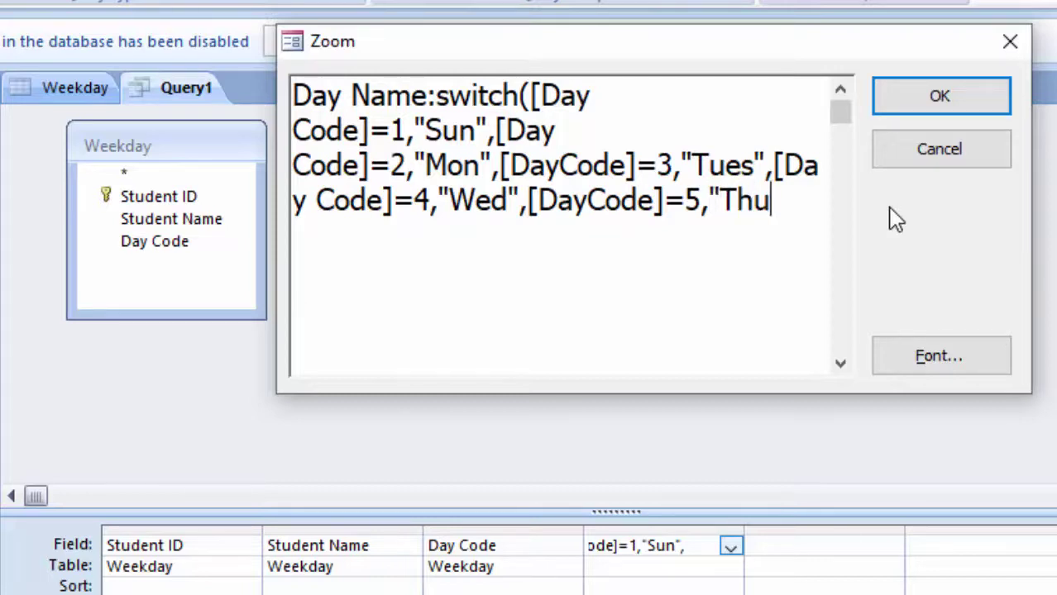
text(r",)
text([Day )
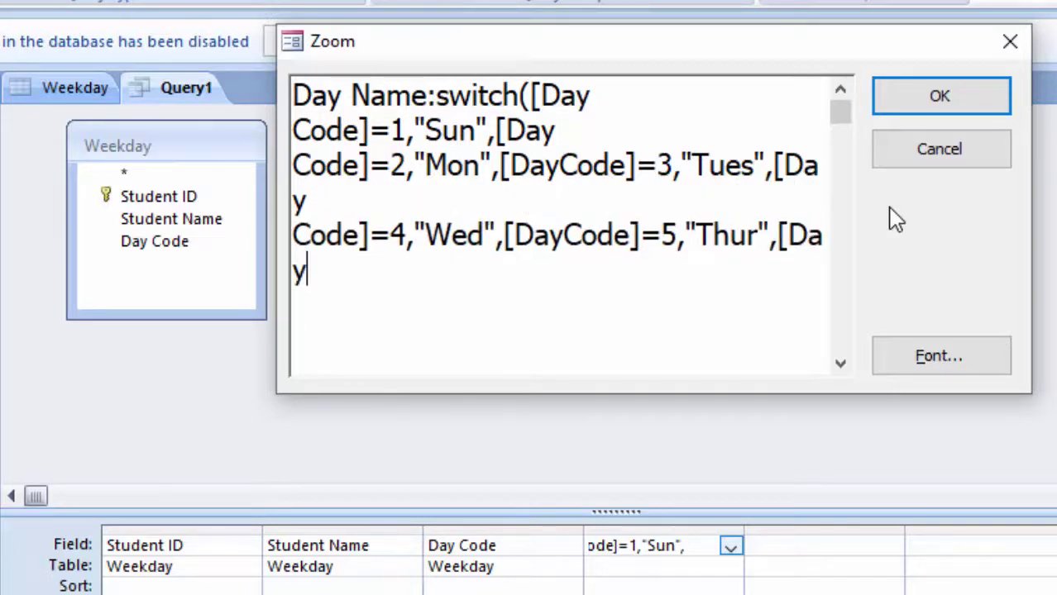
text(Cod)
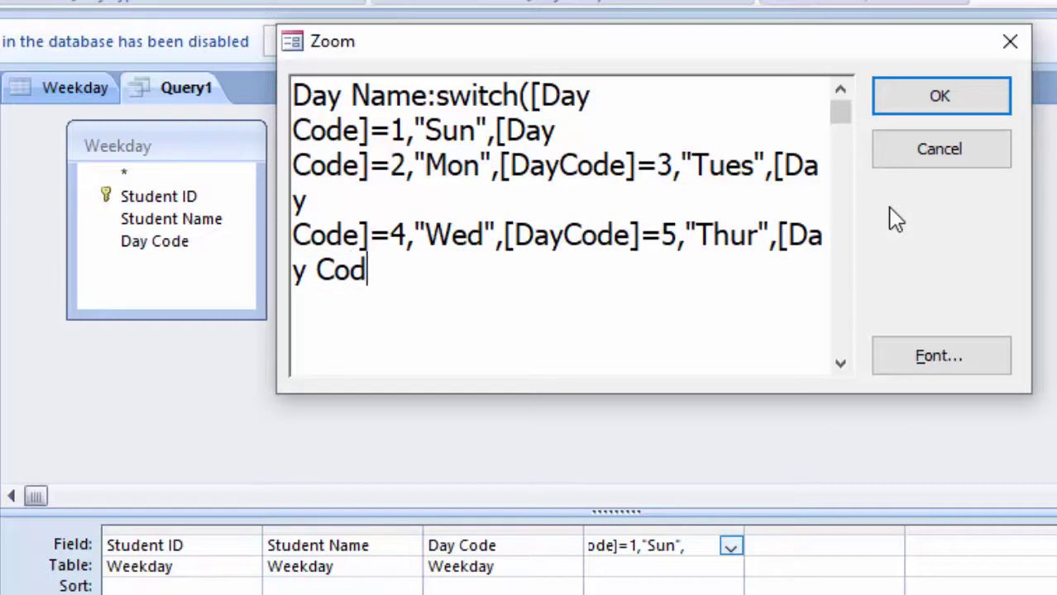
text(e]=)
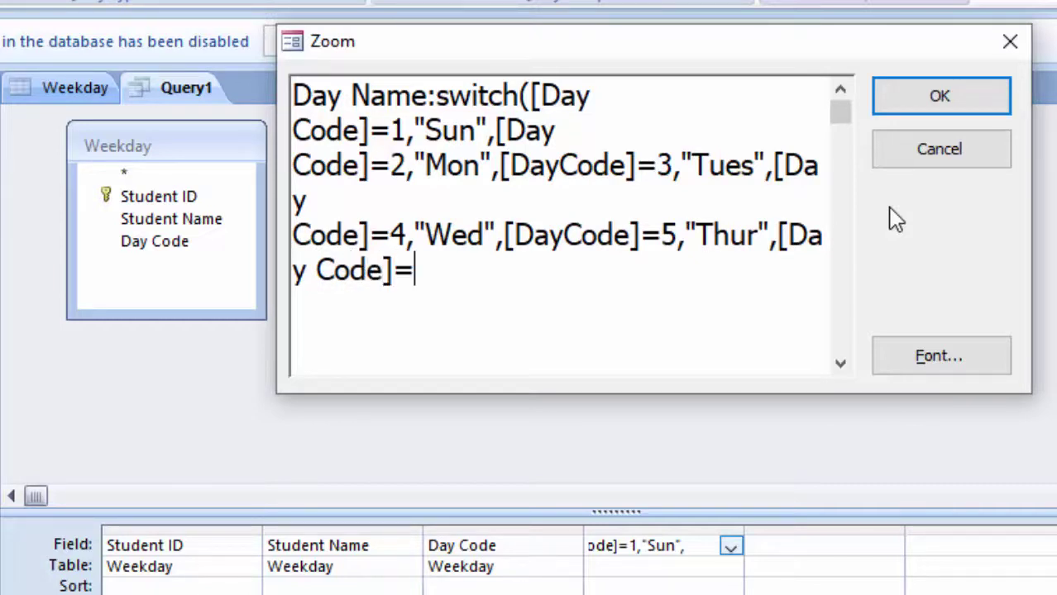
text(6,")
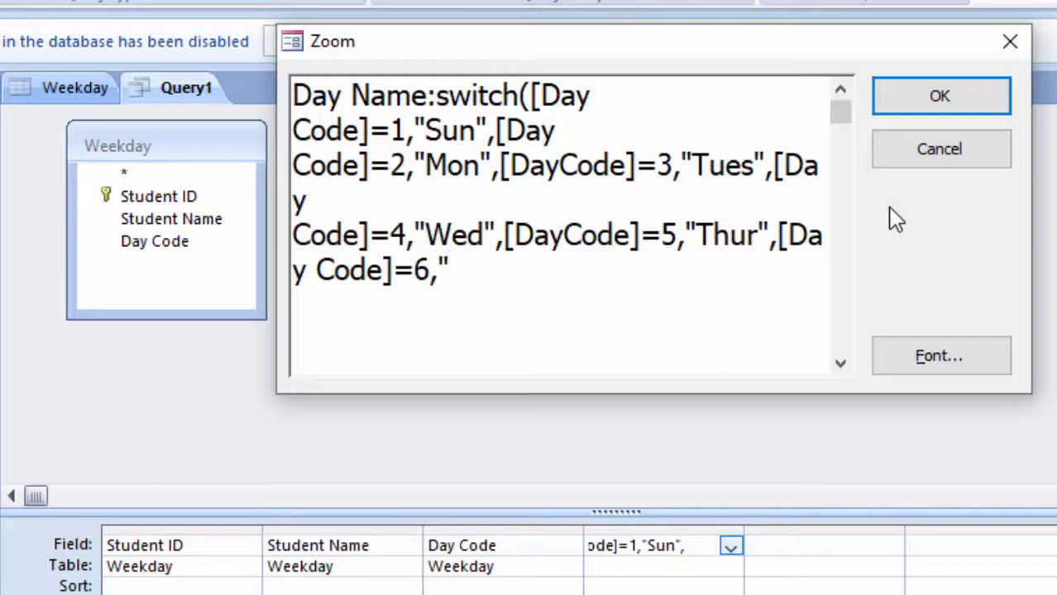
text(Fri)
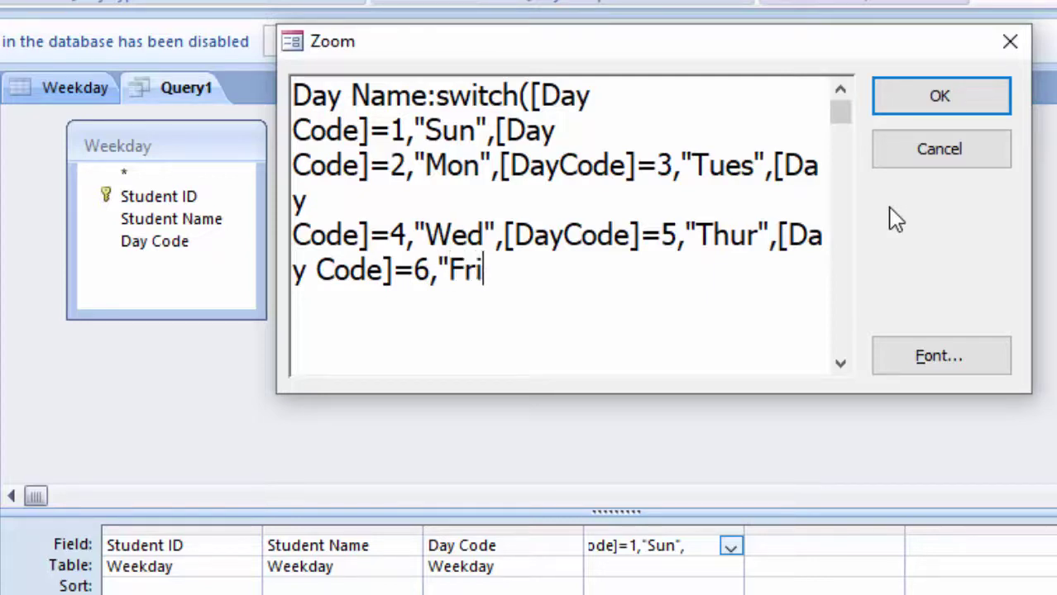
text(da)
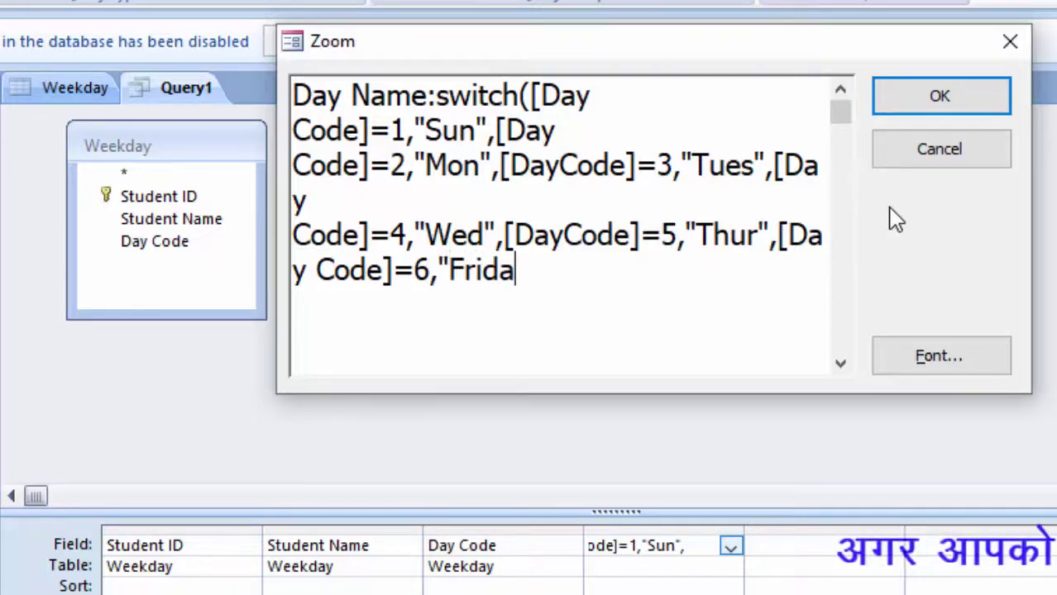
text(y)
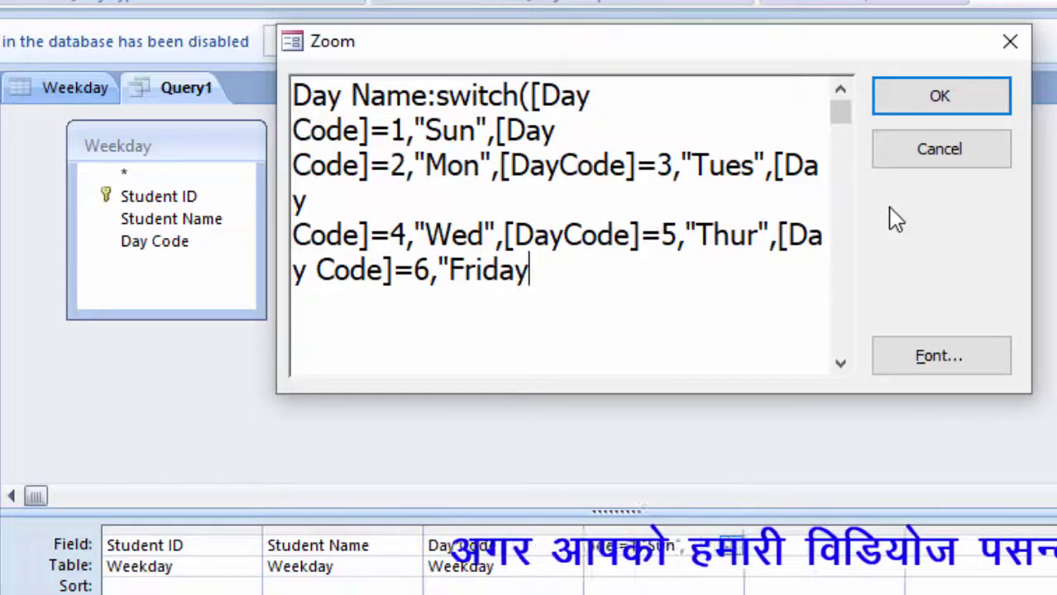
text(",)
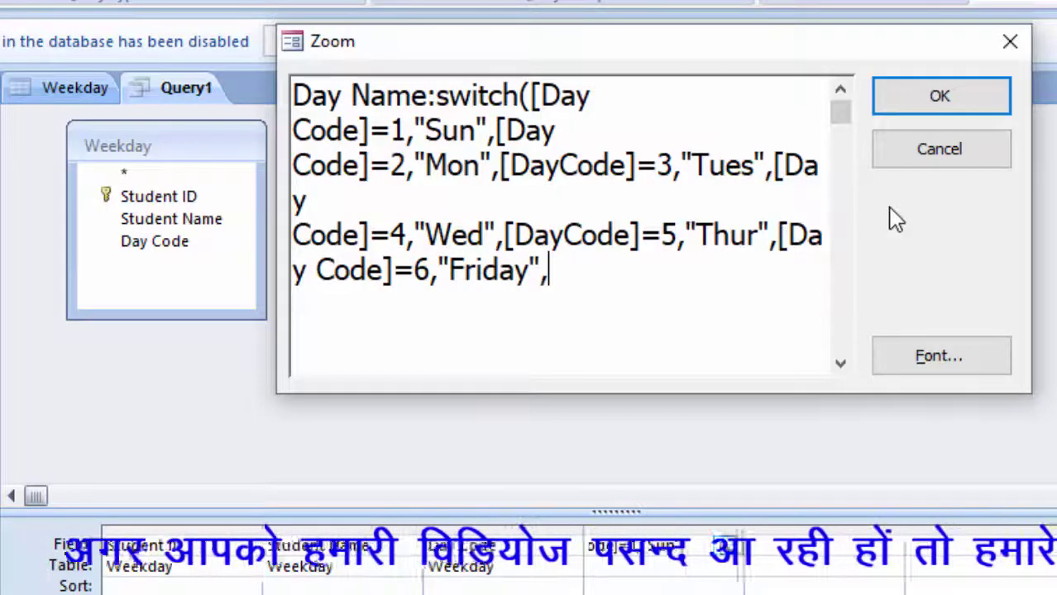
text([D)
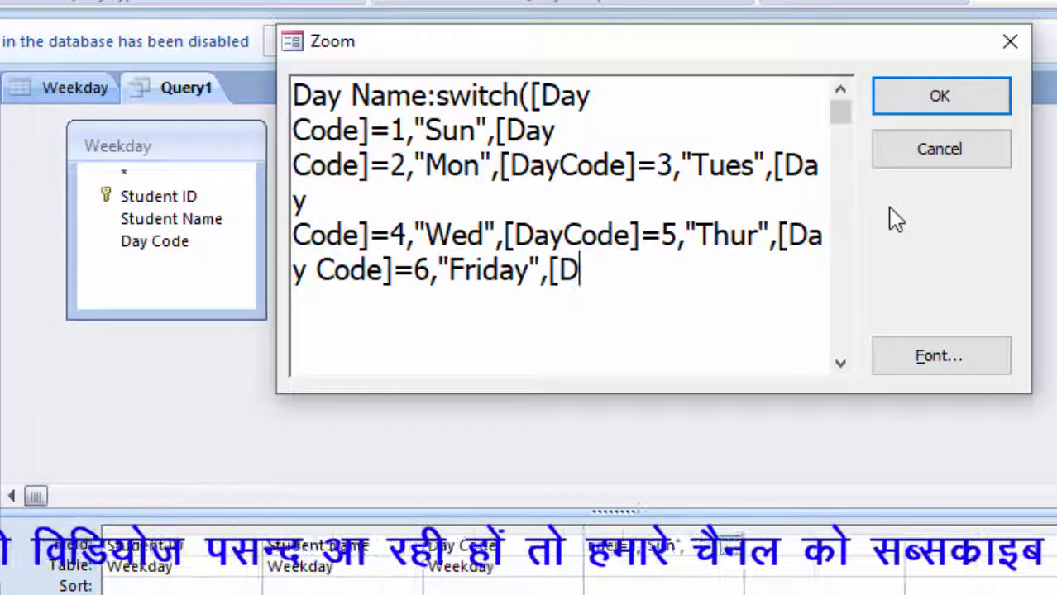
text(ay C)
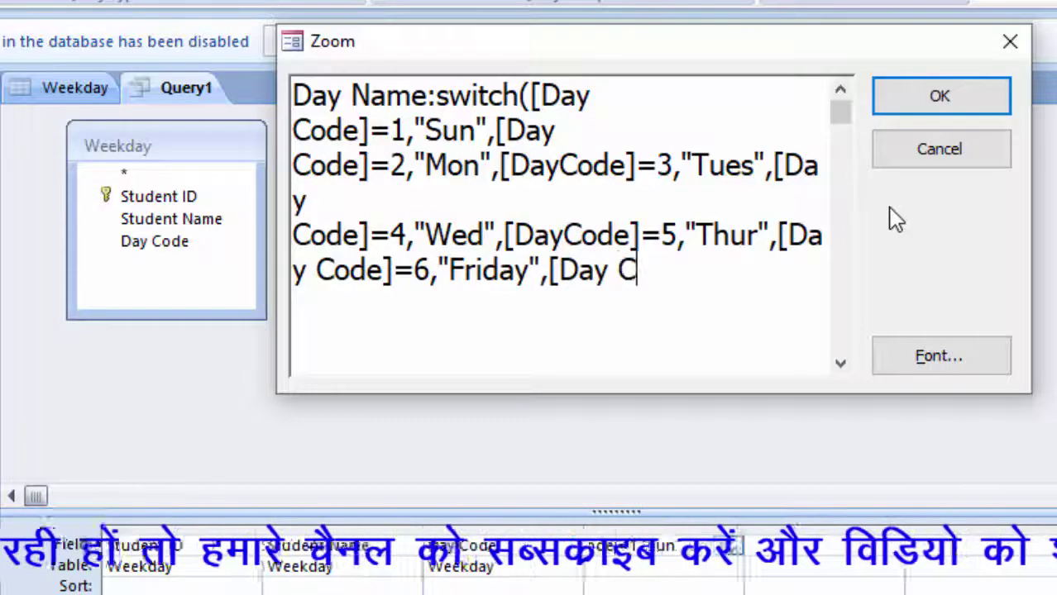
text(ode)
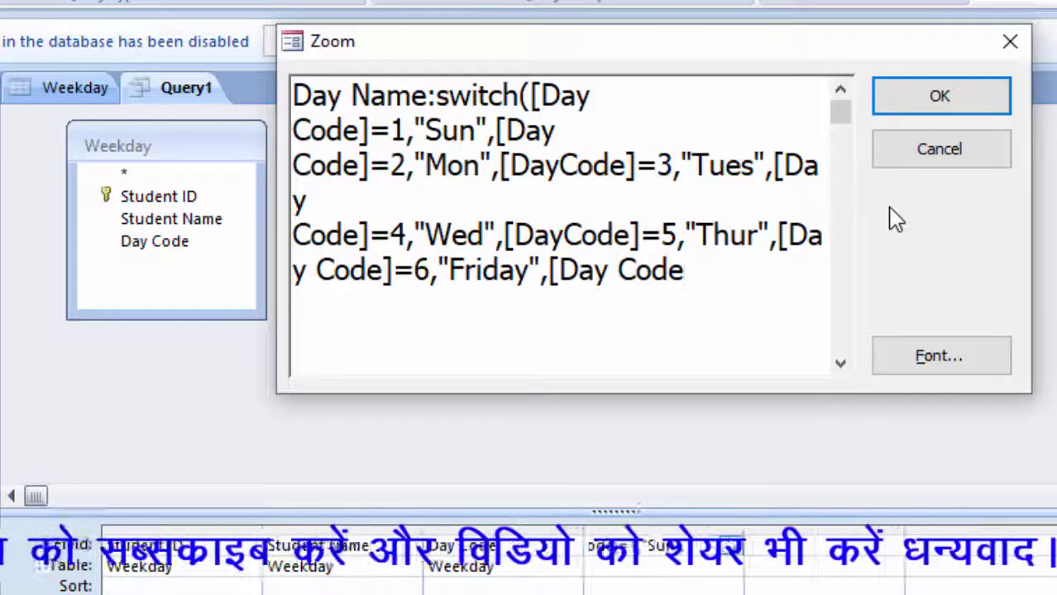
text(])
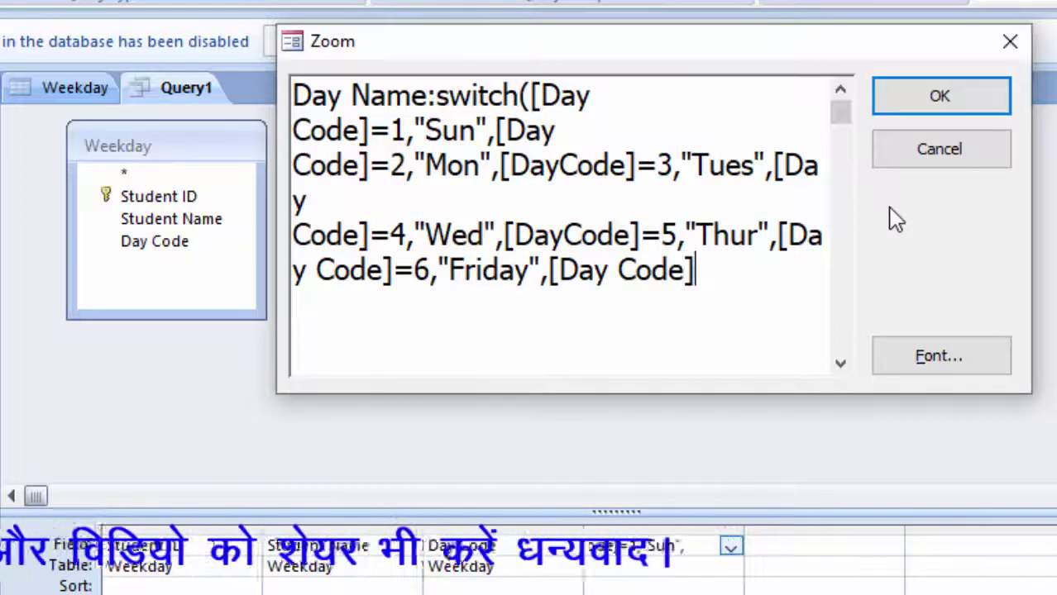
text(=)
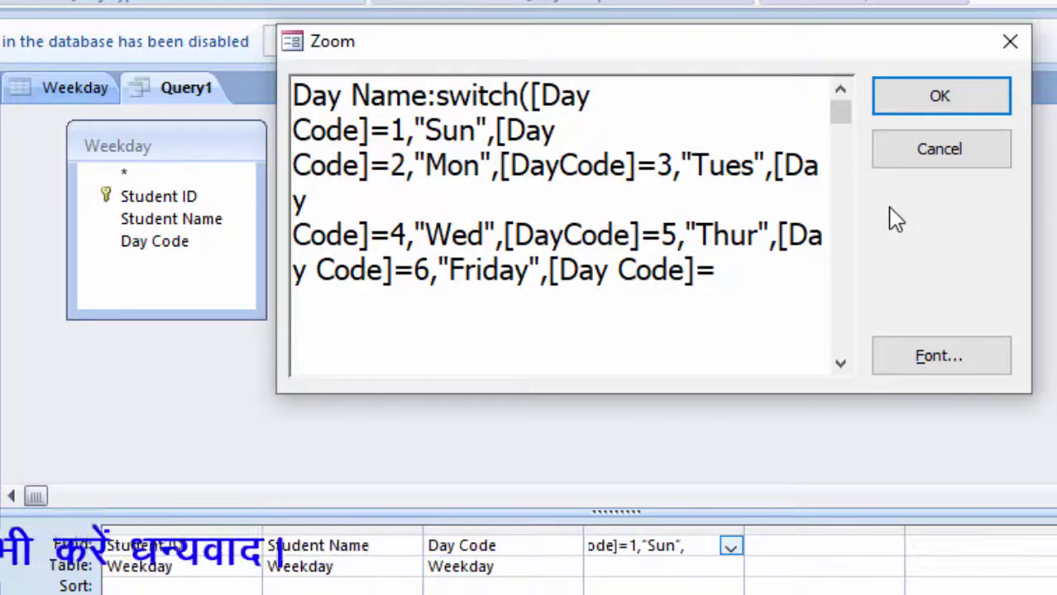
text(")
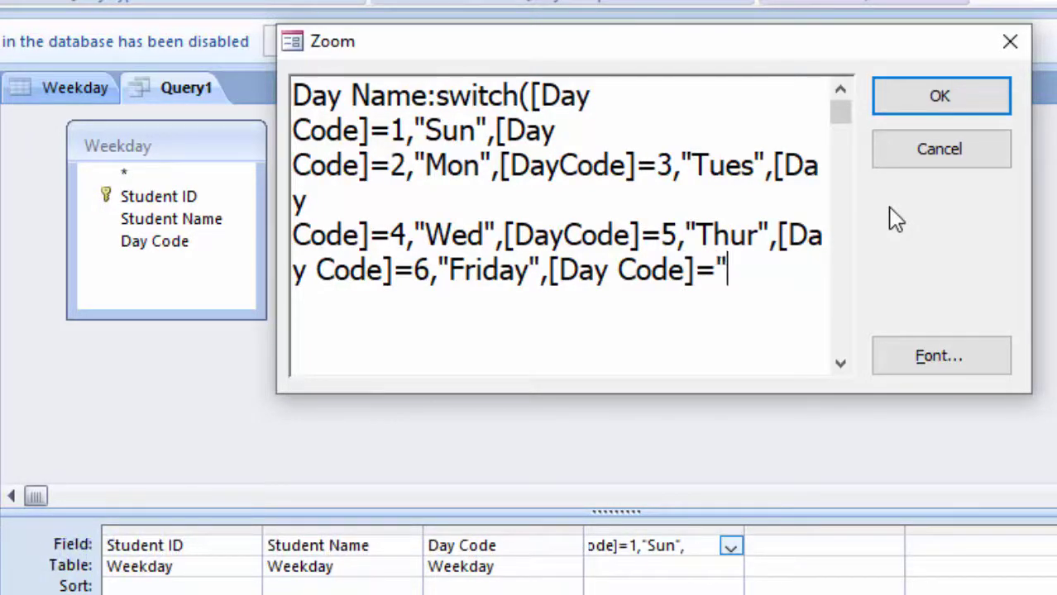
text(Sat)
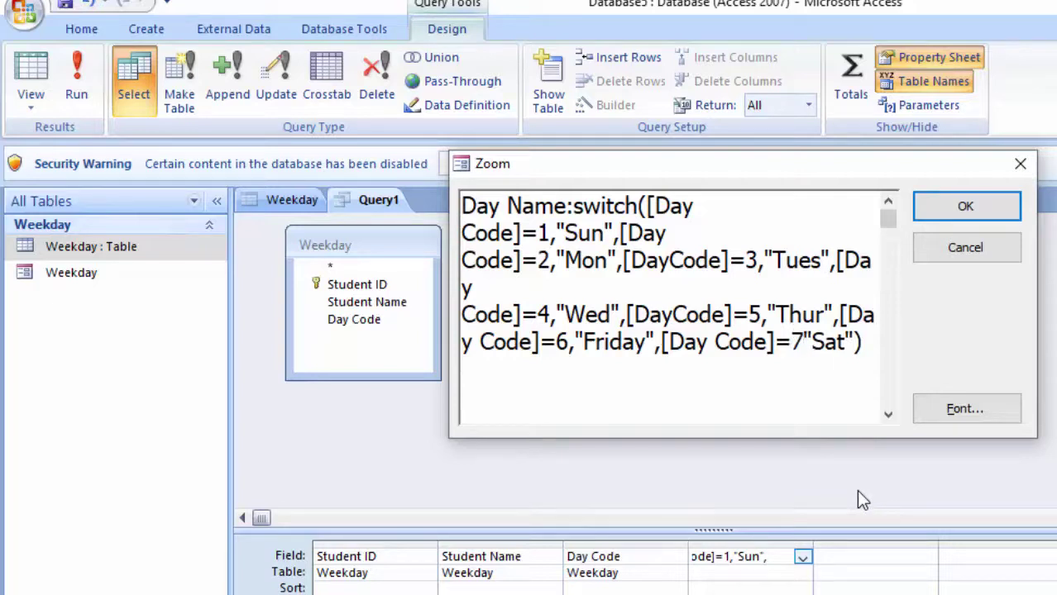
text(,)
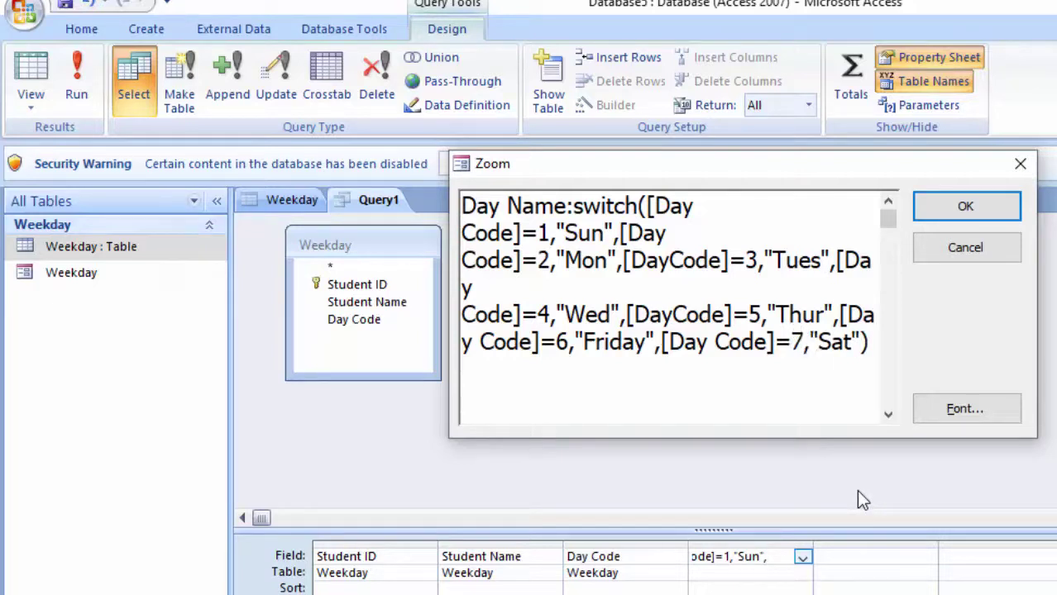
click(939, 209)
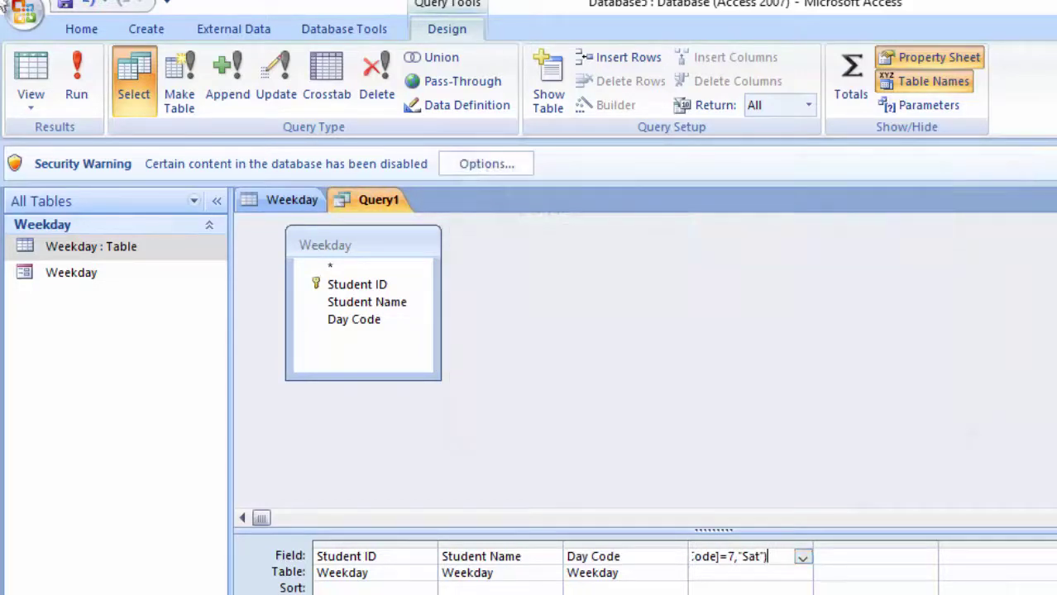
Step: After a DayCode parameter prompt, correct the misspelled DayCode references to [Day Code] in Zoom
click(66, 68)
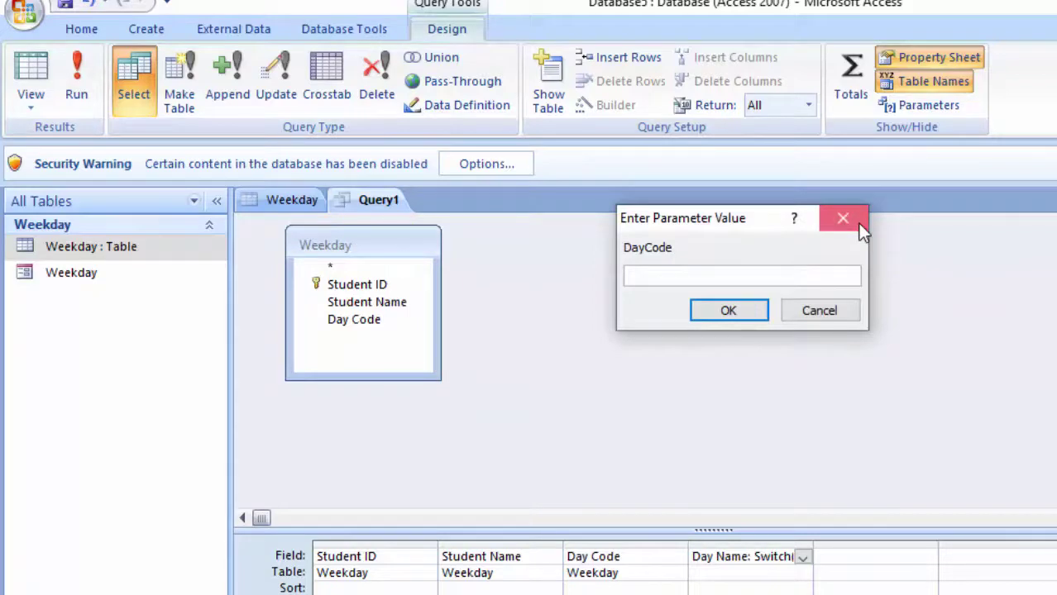
click(858, 225)
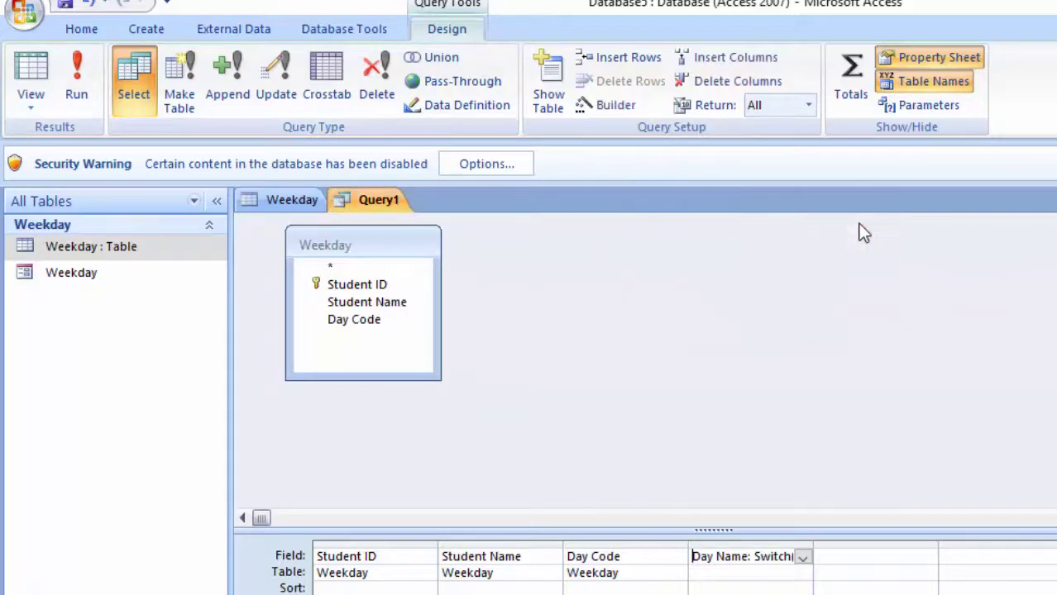
right_click(765, 565)
key(z)
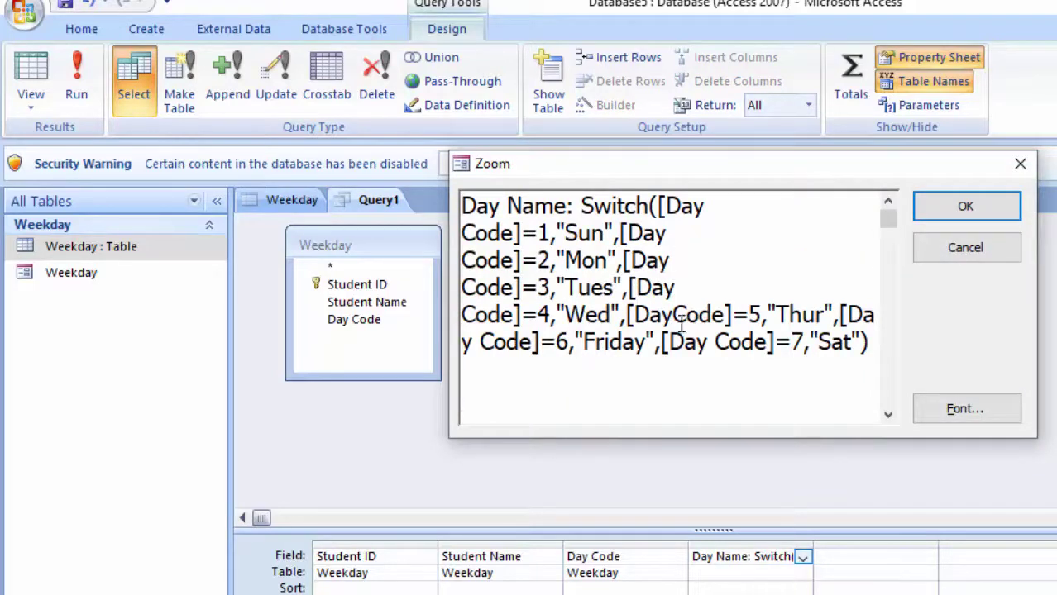
click(672, 315)
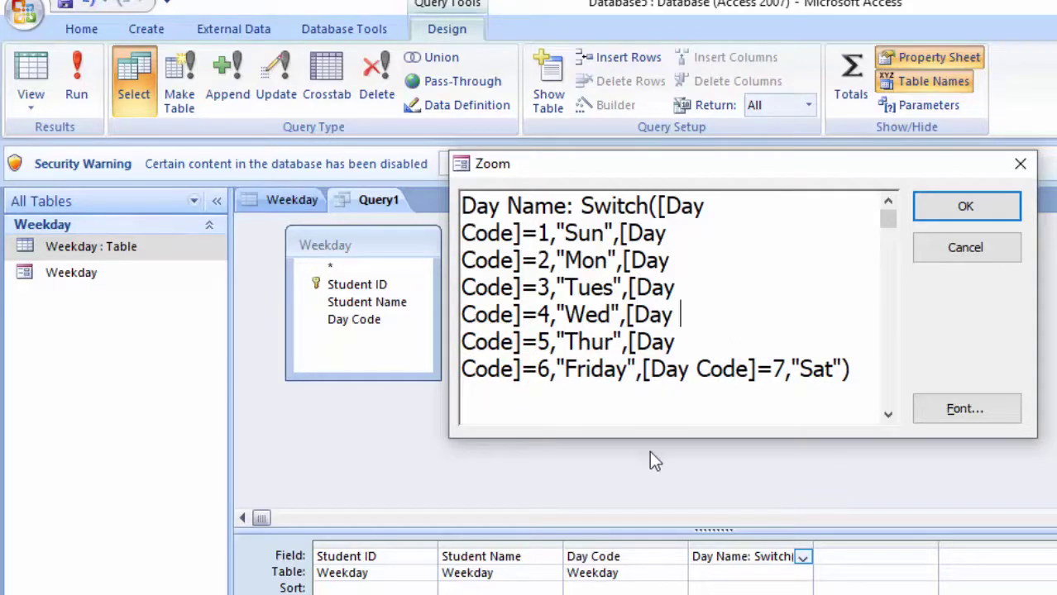
click(976, 207)
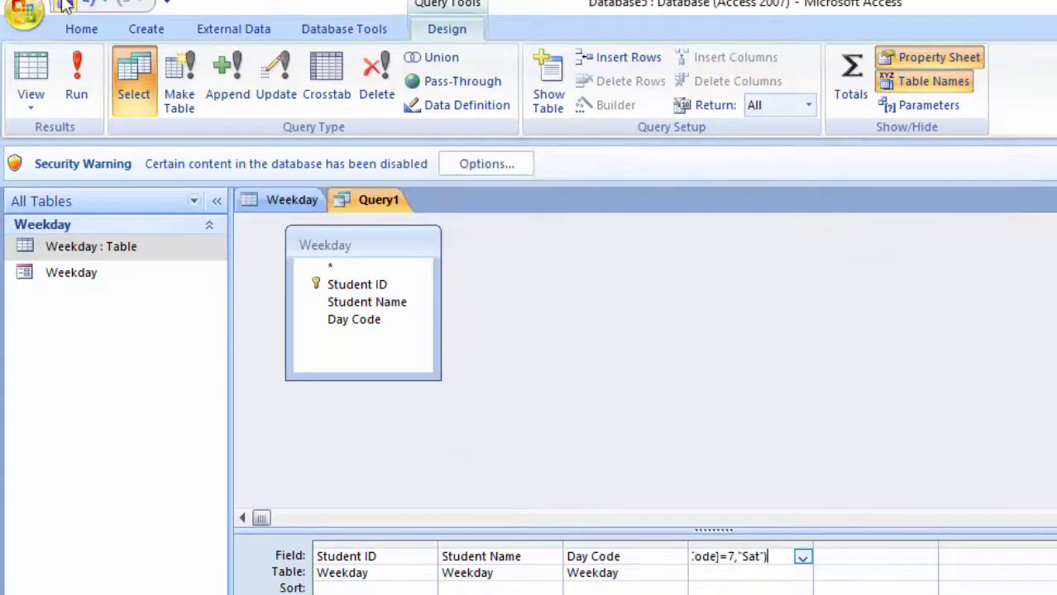
Step: Run the query and add a new student with day code 6, shown as Friday
click(81, 51)
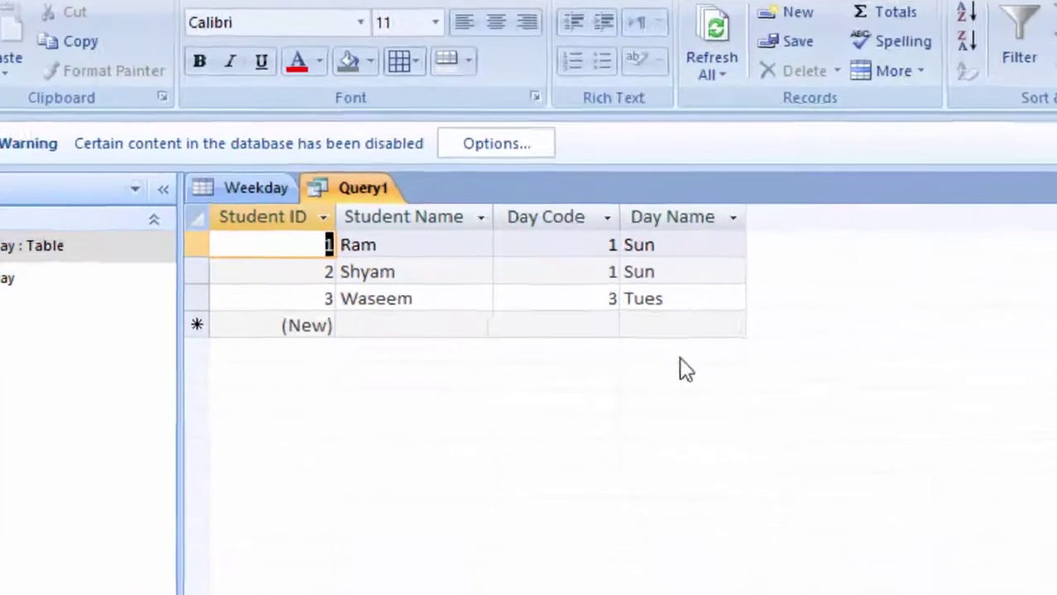
click(402, 348)
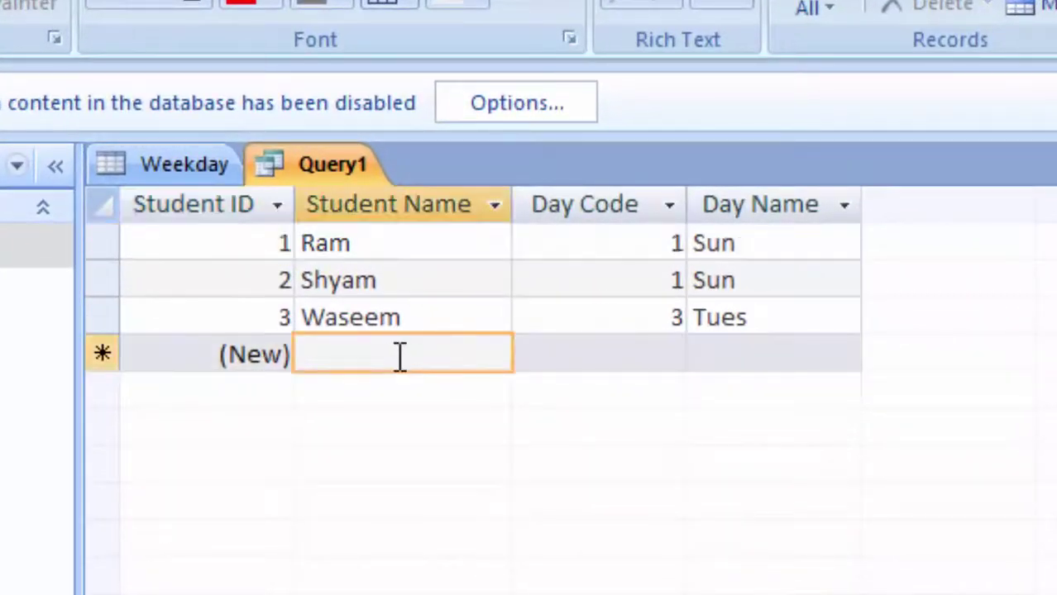
text(Dur)
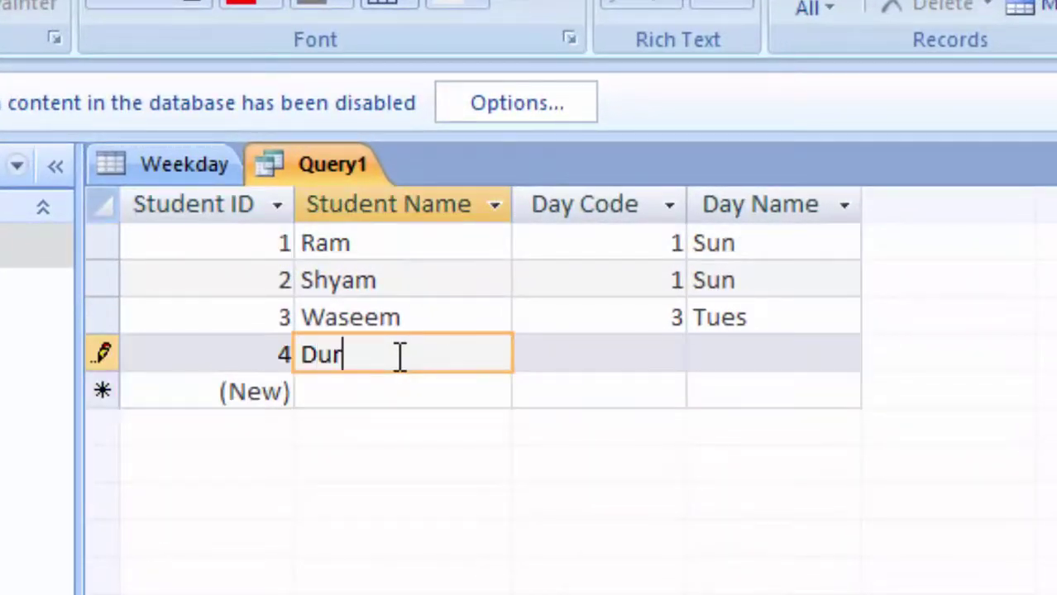
text(gesh)
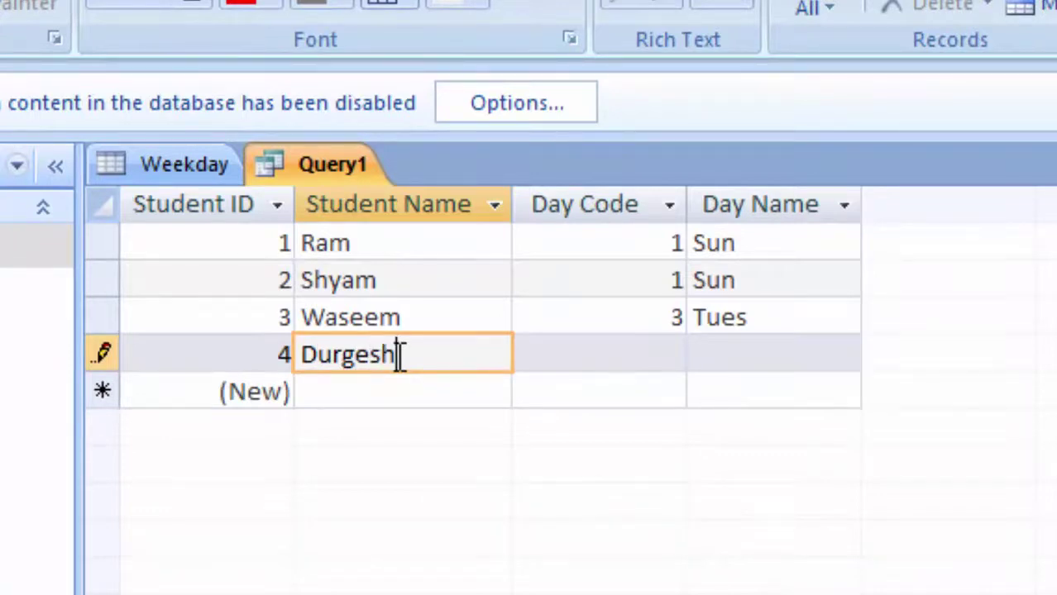
key(Tab)
text(6)
key(Tab)
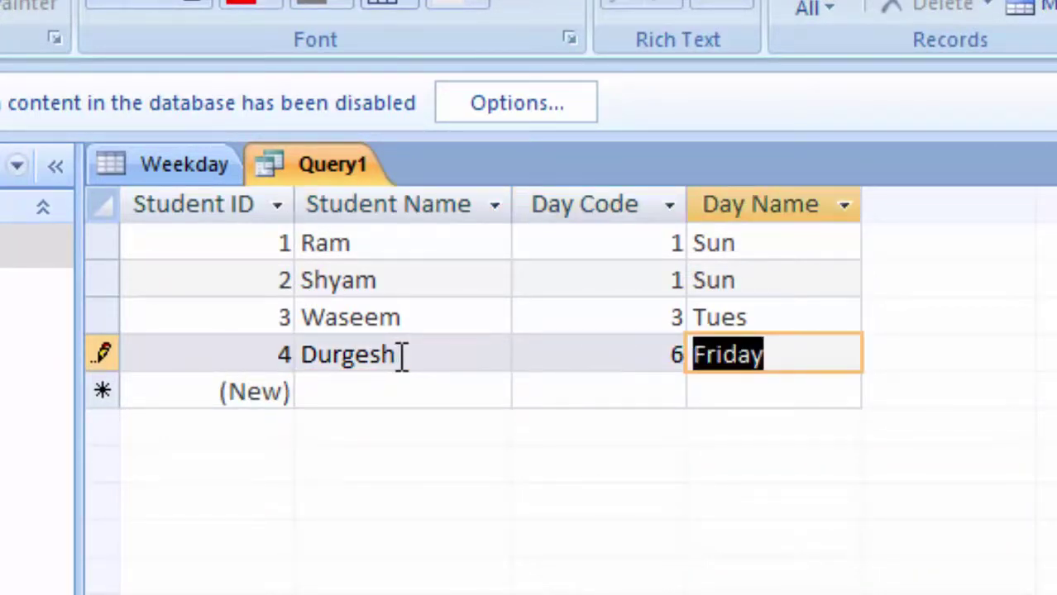
Step: Add another student with day code 4, shown as Wed, and start saving the query
click(368, 397)
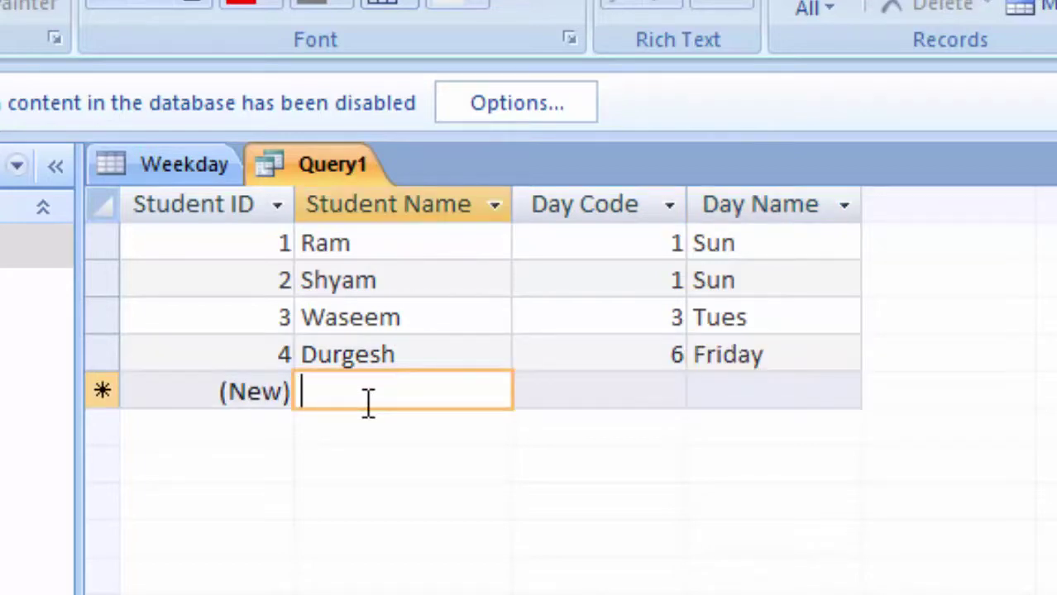
text(Suraj)
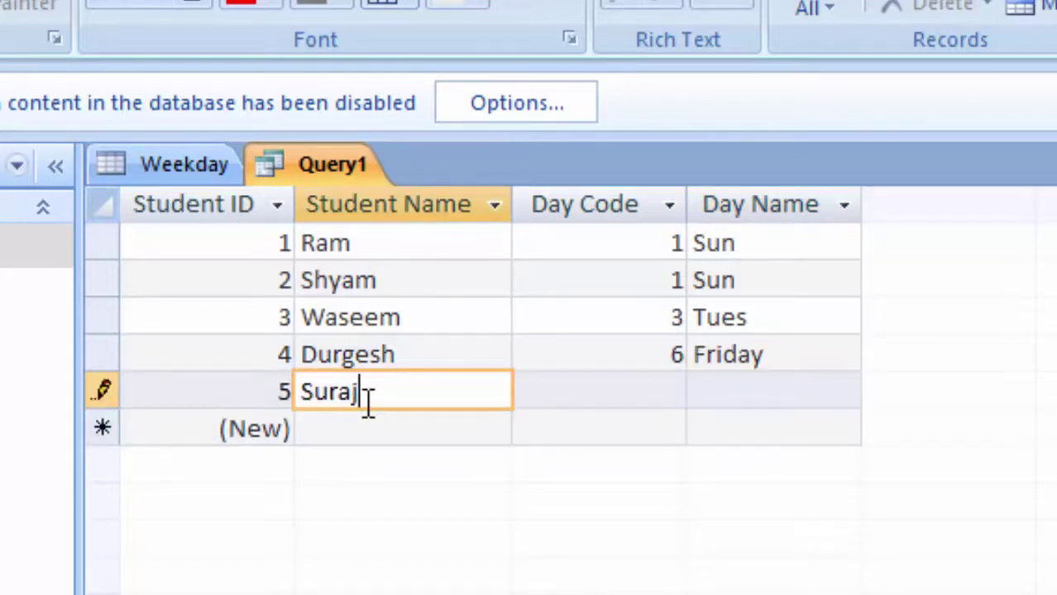
key(Tab)
text(4)
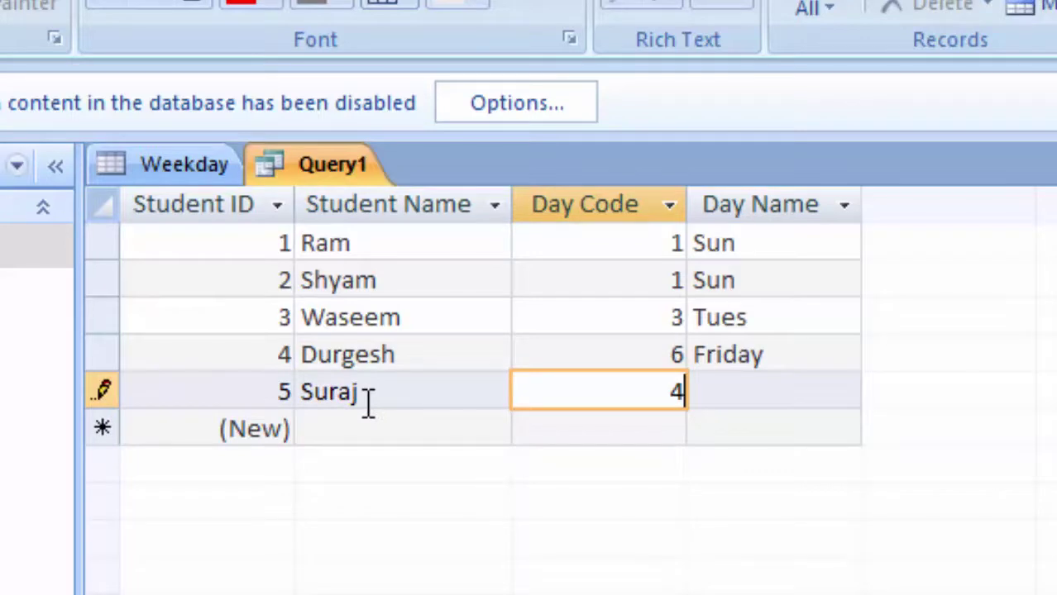
key(Tab)
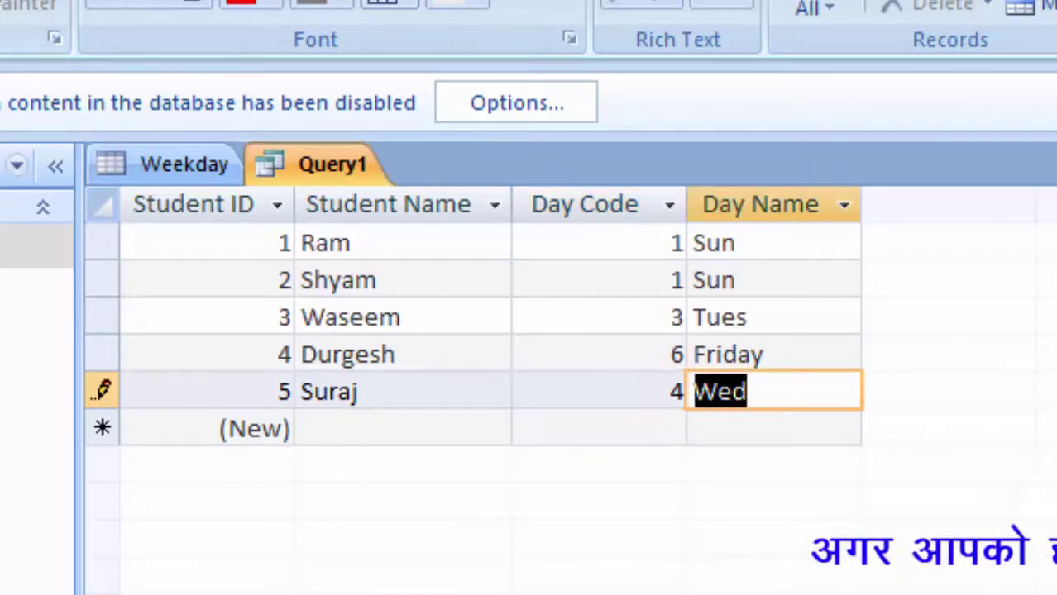
key(ctrl+s)
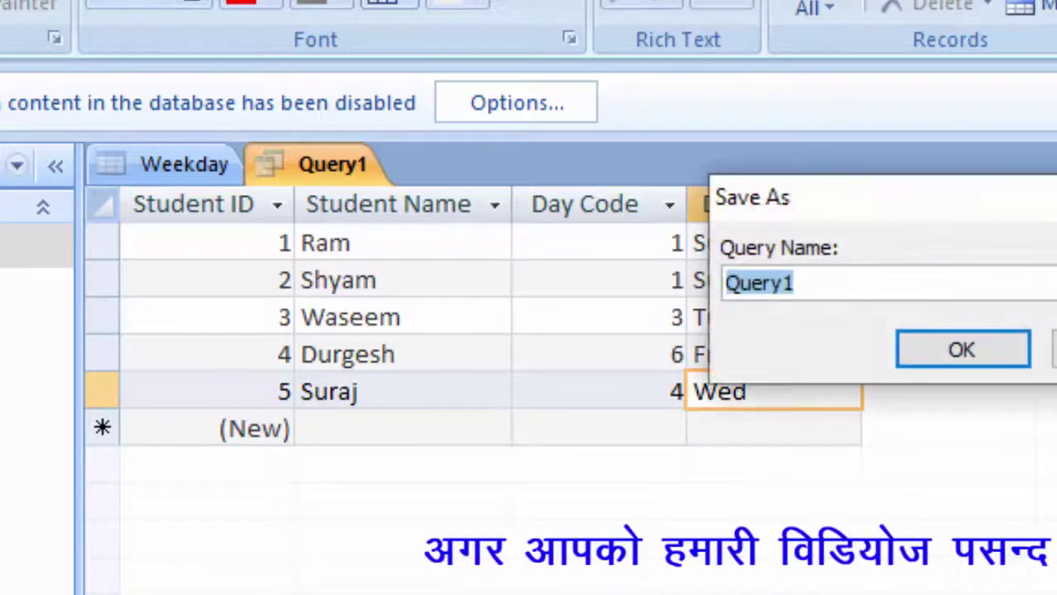
Step: Replace the default name Query1 with DayQ and save
key(BackSpace)
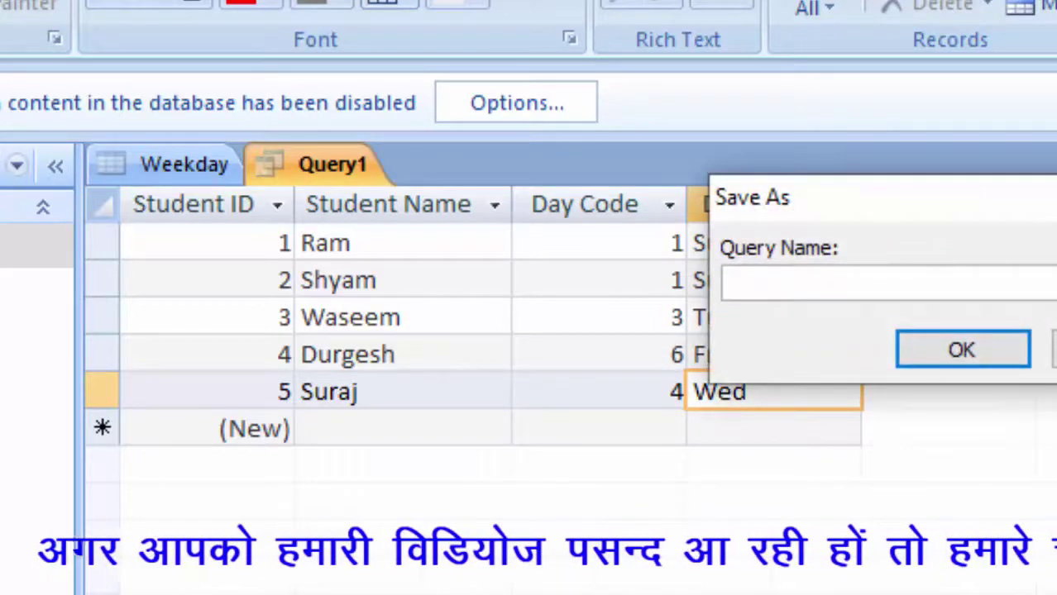
text(Day)
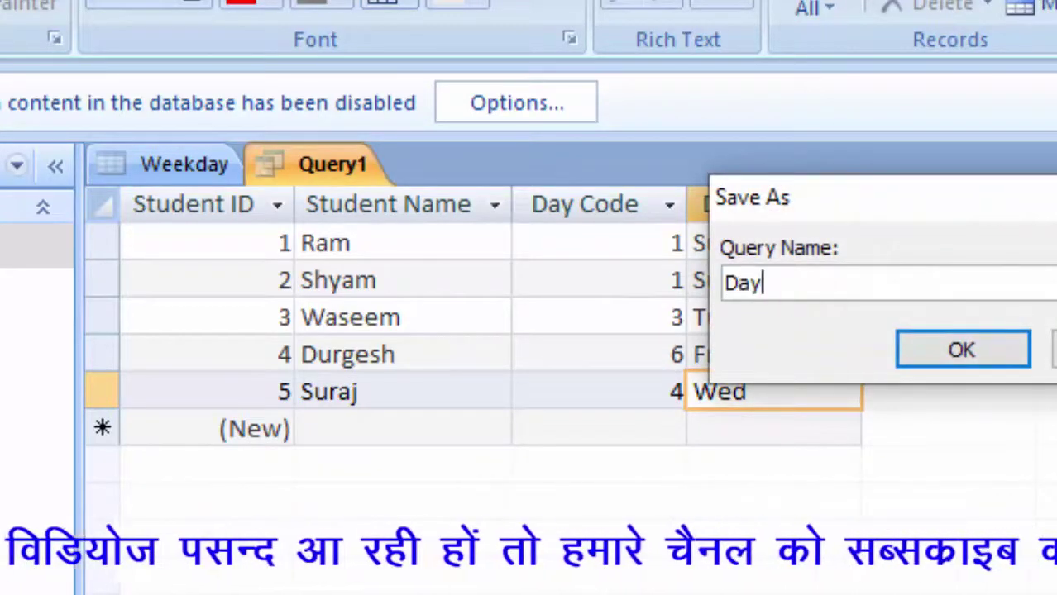
text(Q)
key(Return)
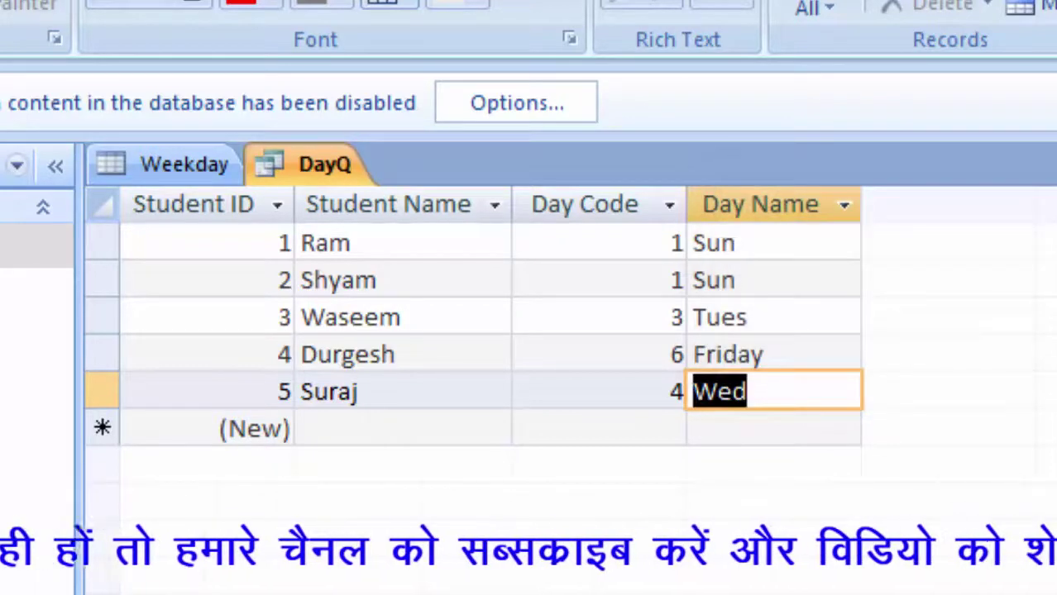